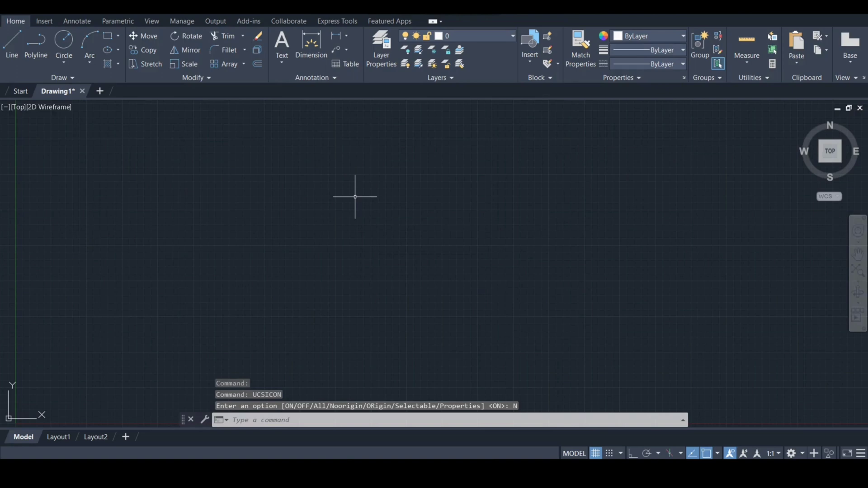
- Change the colour of layer 0 to yellow (index colour 2)
left_click(381, 45)
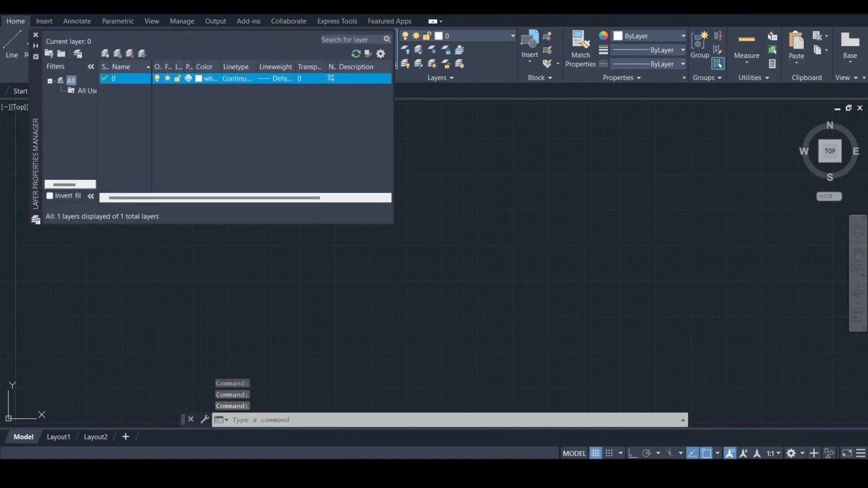
left_click(204, 78)
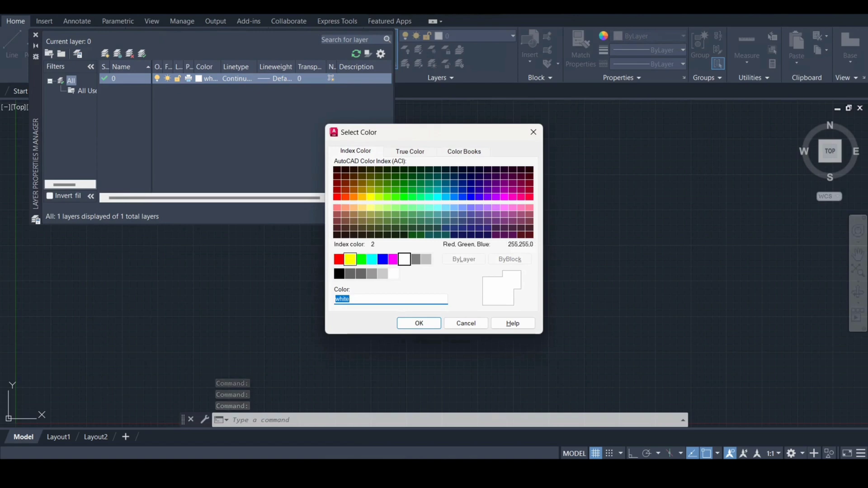
left_click(350, 259)
left_click(419, 324)
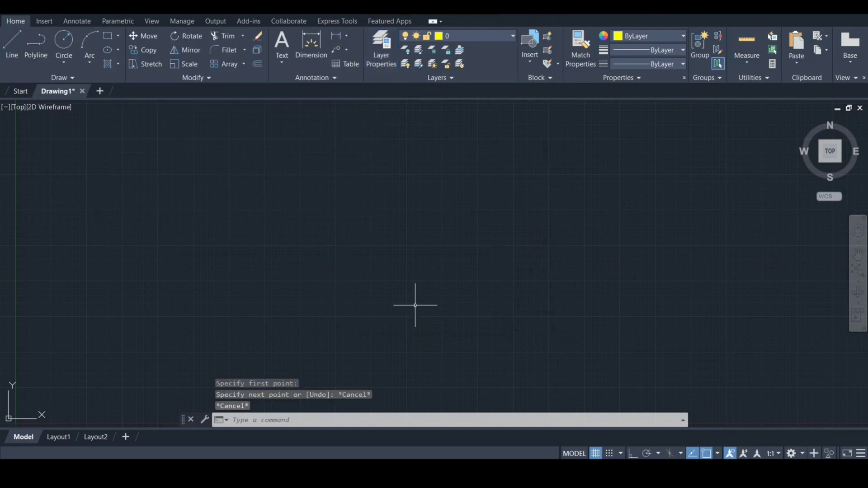
- Draw two connected lines: 12 units long sloping 22° downward to the right, then 18 units long rising at 58°
key("Return")
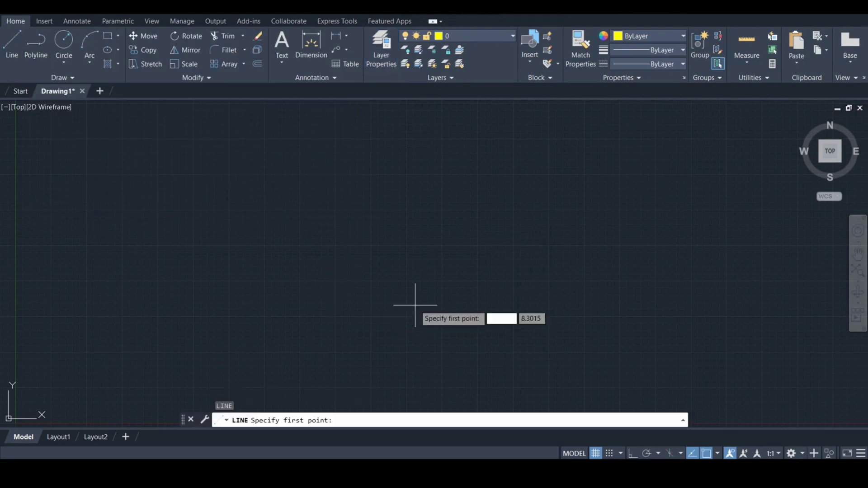
left_click(282, 253)
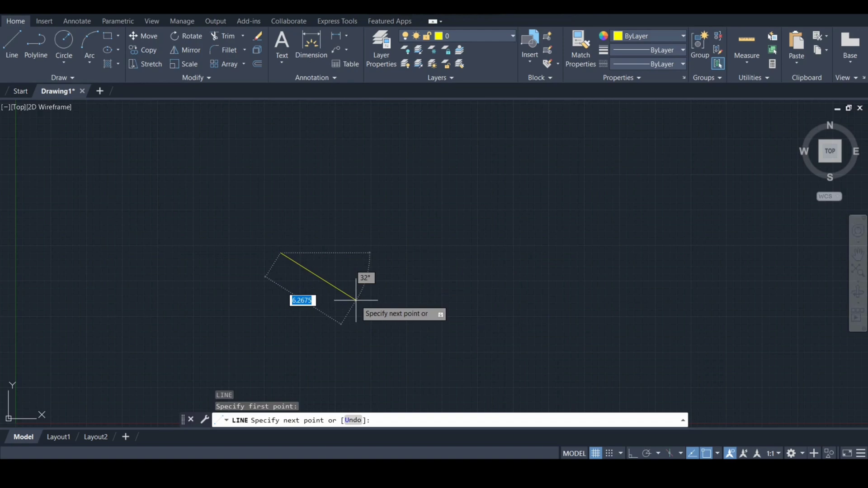
type("12")
key("Tab")
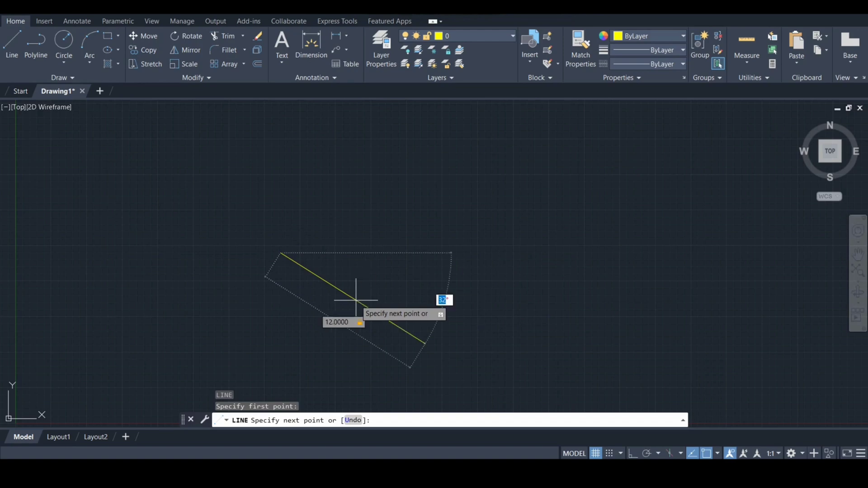
type("22")
key("Return")
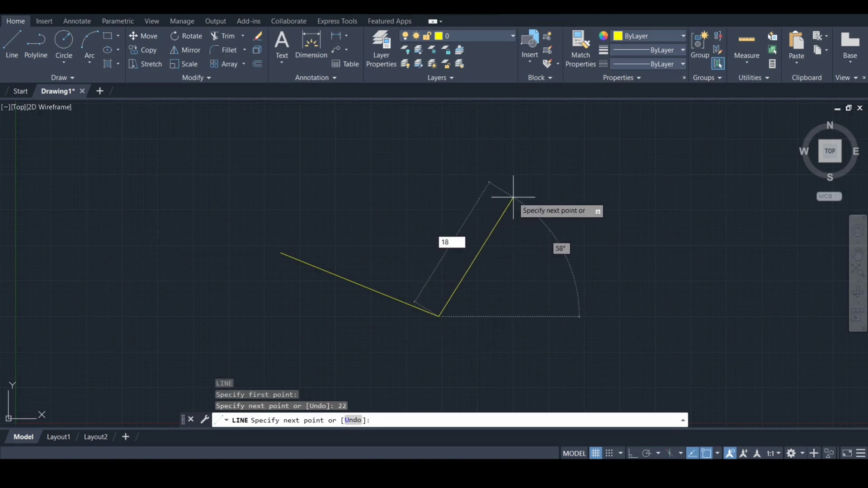
key("Tab")
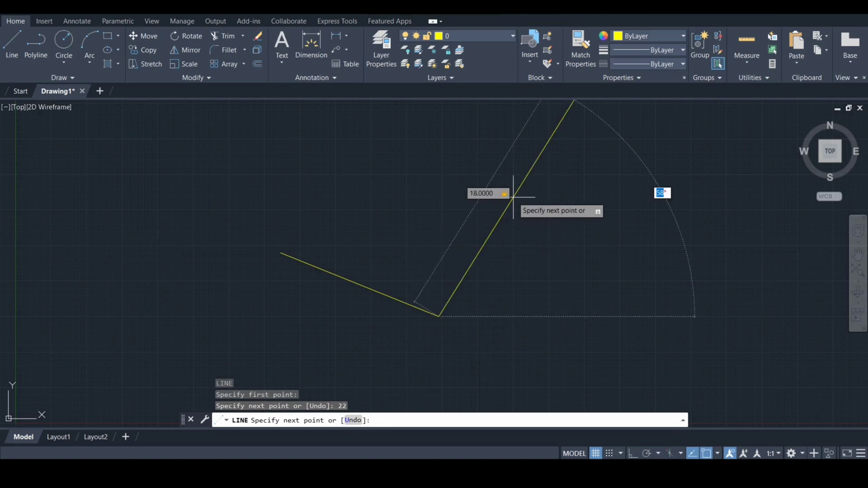
key("Return")
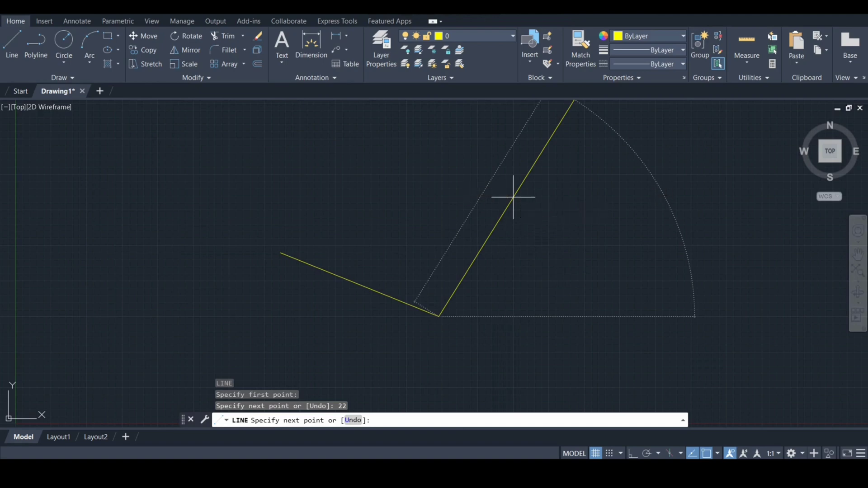
key("Escape")
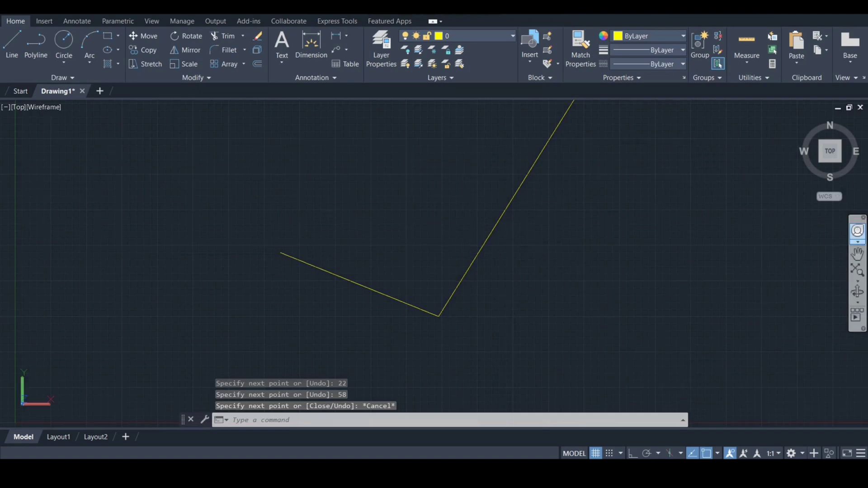
- Draw a circle of radius 3 centred on the upper end of the 18-unit line
left_click(858, 231)
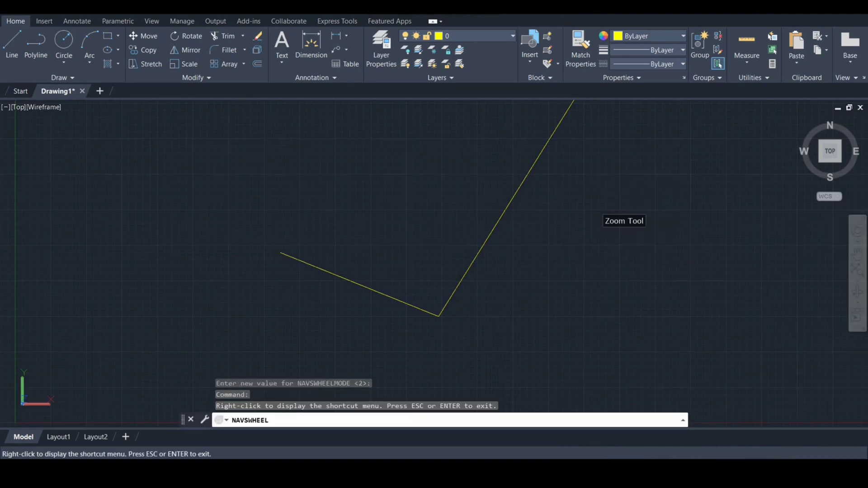
left_click_drag(624, 184, 631, 199)
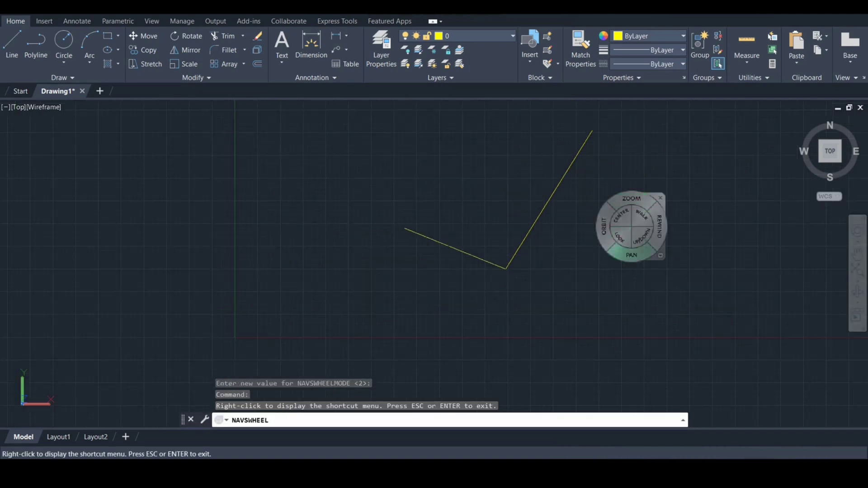
left_click_drag(631, 254, 584, 346)
left_click_drag(576, 288, 579, 301)
mouse_move(584, 357)
left_mouse_down()
mouse_move(571, 385)
mouse_move(514, 393)
left_mouse_up()
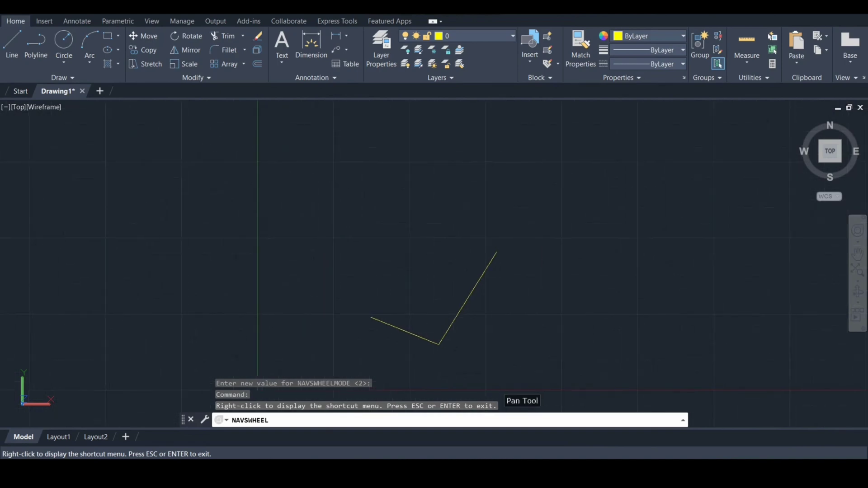
key("Escape")
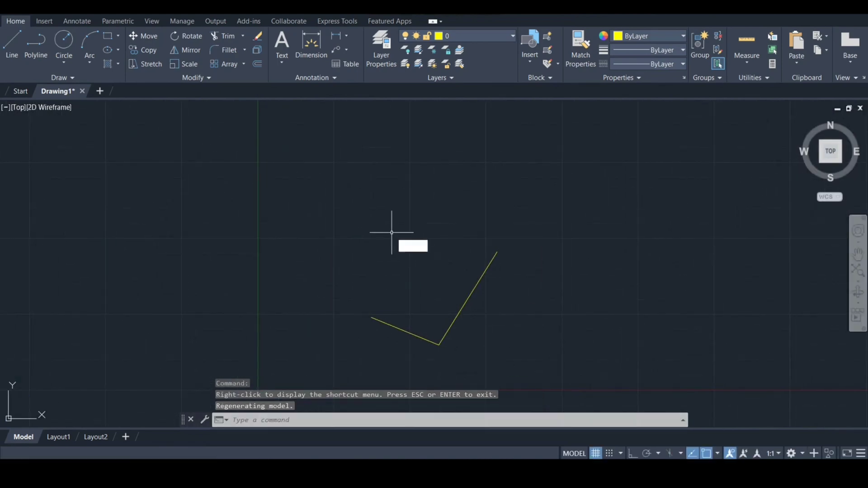
type("c")
key("Return")
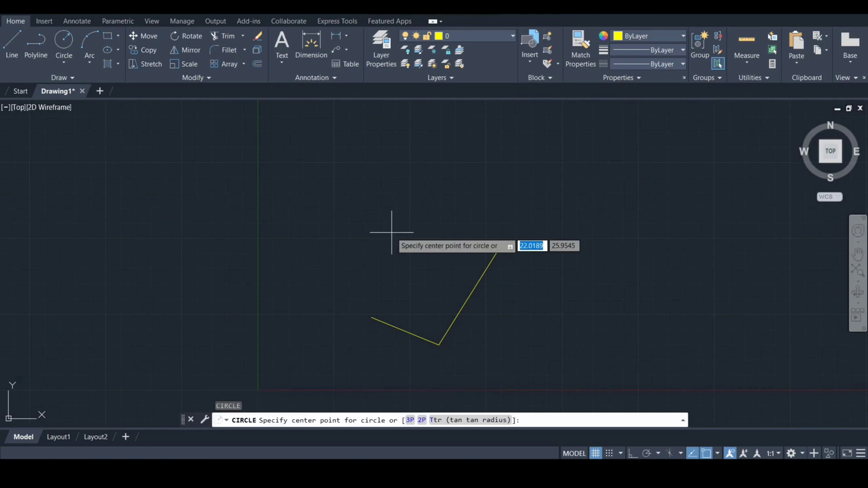
left_click(497, 252)
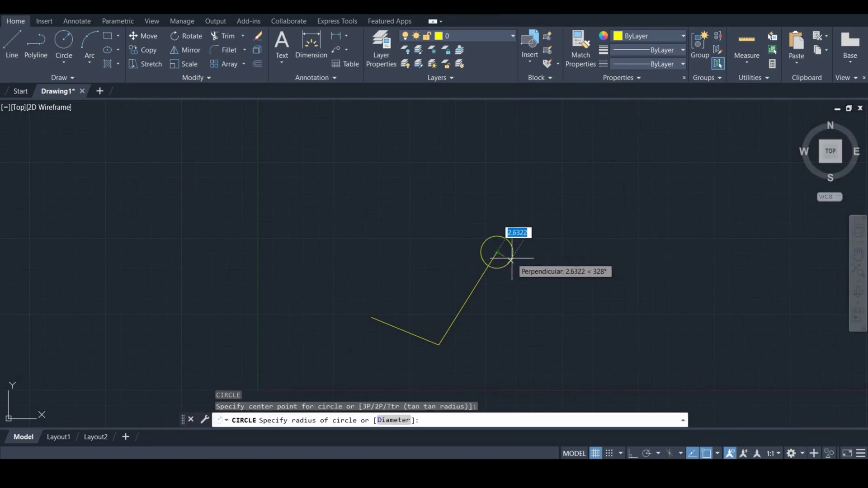
type("3")
key("Return")
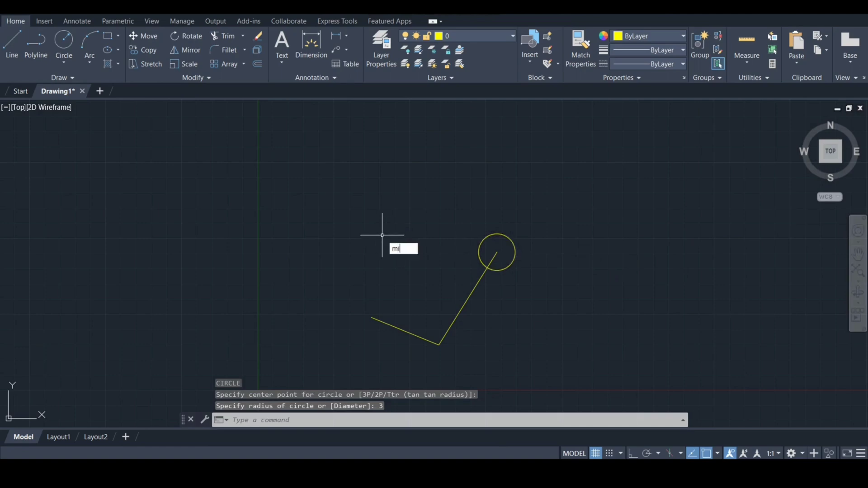
- Mirror the circle and both lines about a 45° line through the 12-unit line's free end, keeping the source objects
key("Return")
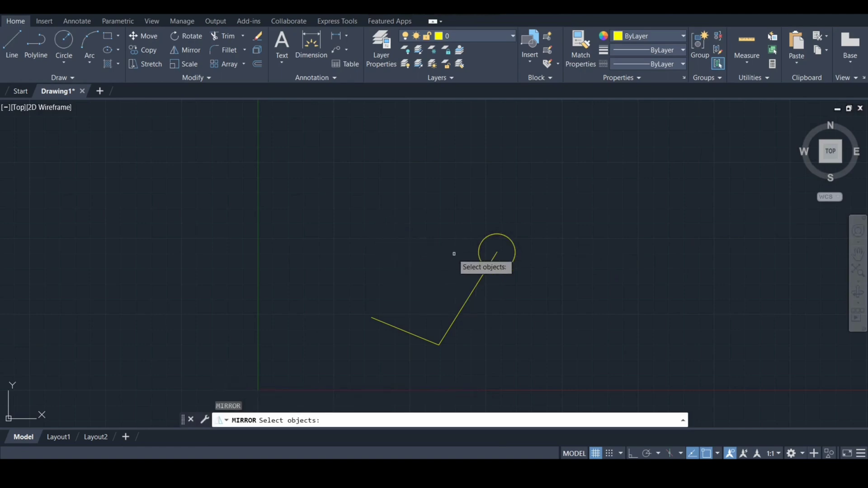
left_click(478, 255)
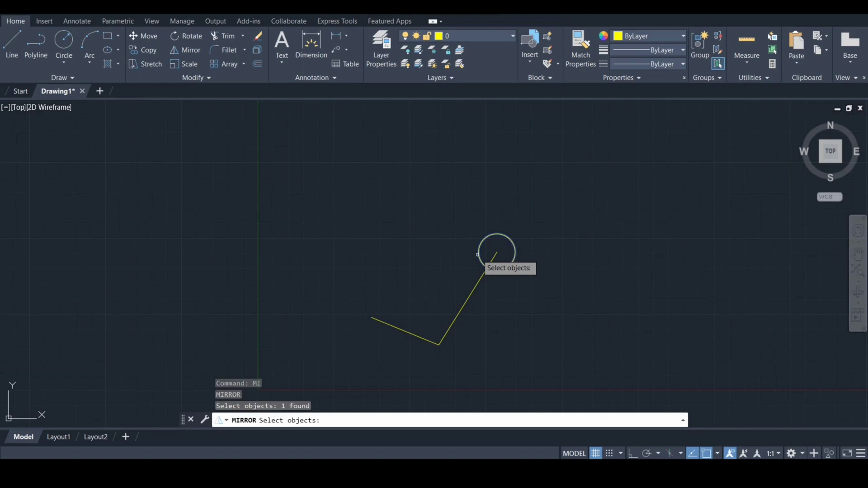
left_click(478, 280)
left_click(412, 333)
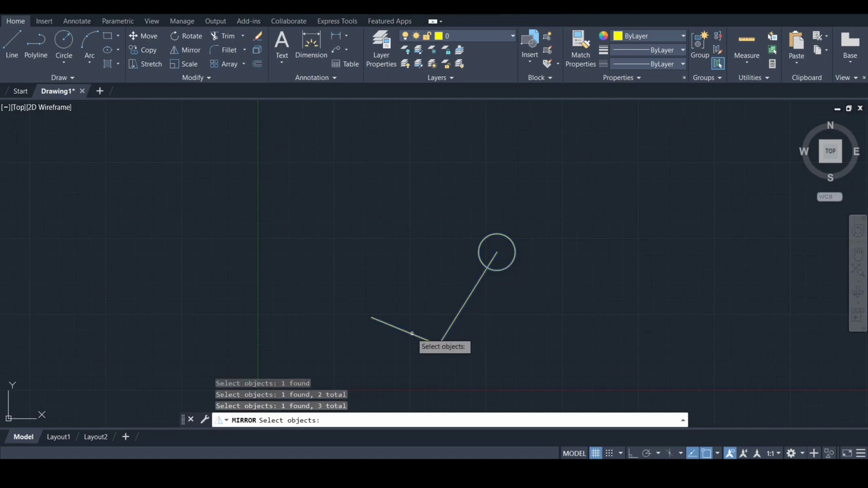
key("Return")
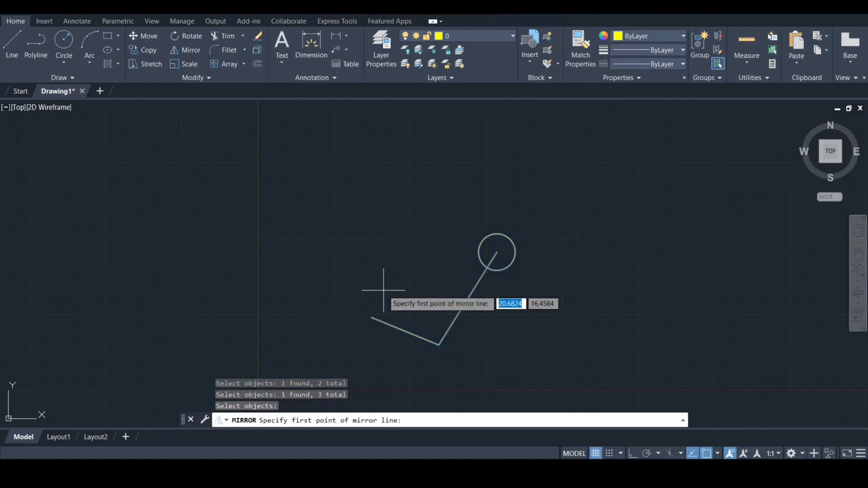
left_click(370, 317)
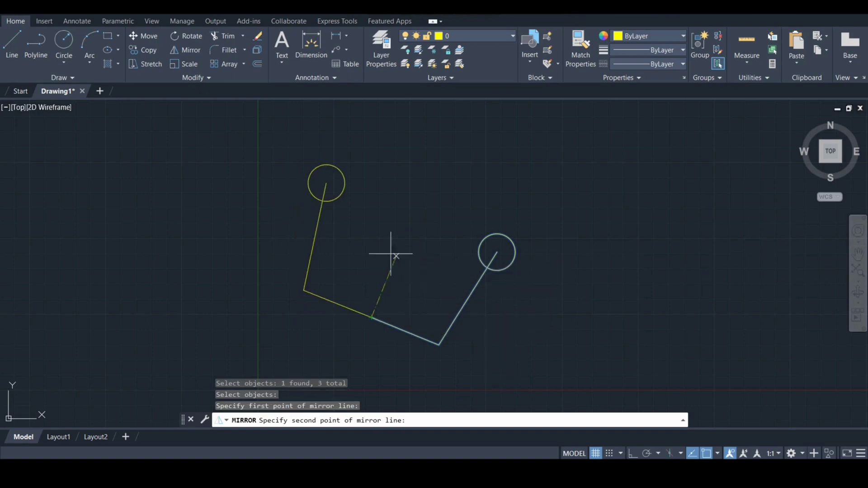
key("Tab")
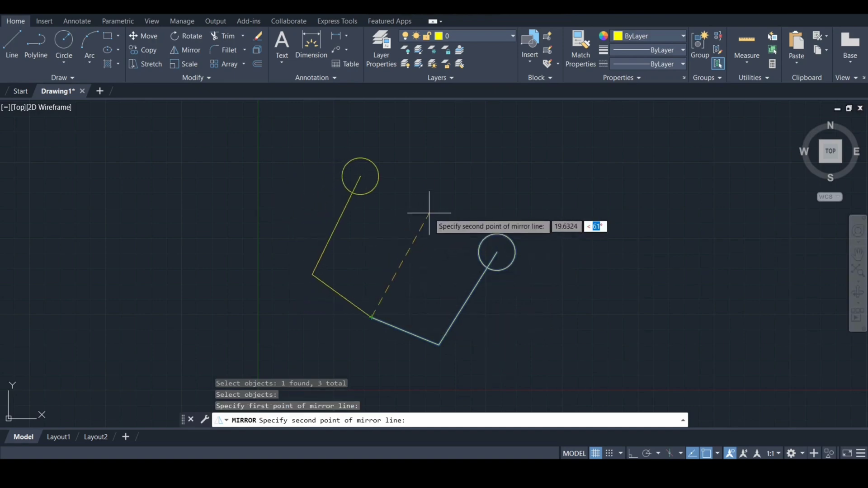
key("Return")
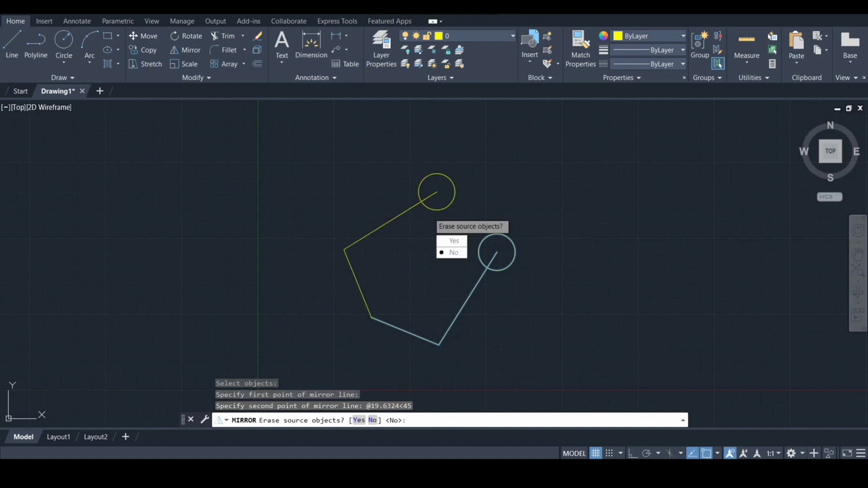
key("Return")
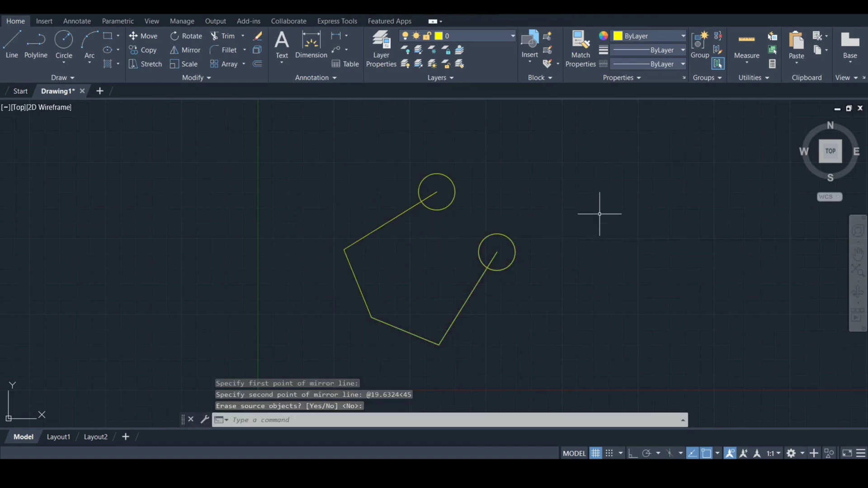
- Mirror the four lines and the lower circle about a horizontal line through the upper circle's centre, keeping the source objects
left_click(858, 230)
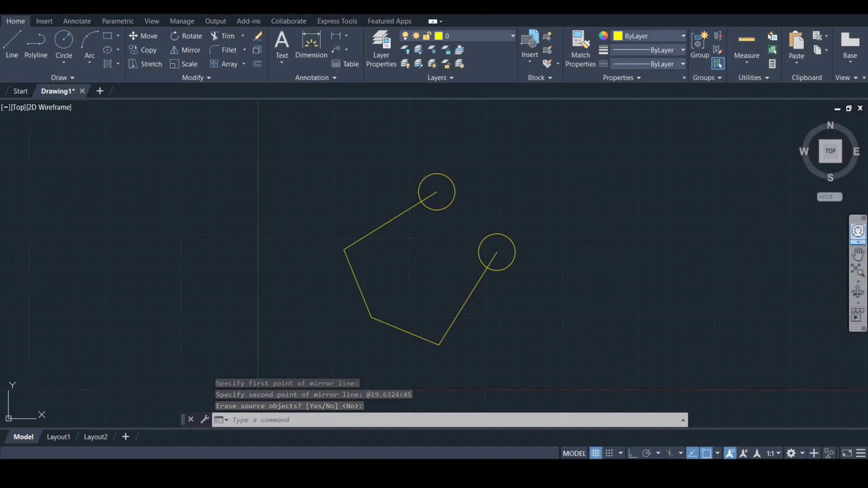
mouse_move(616, 187)
left_mouse_down()
mouse_move(634, 230)
mouse_move(541, 328)
left_mouse_up()
key("Escape")
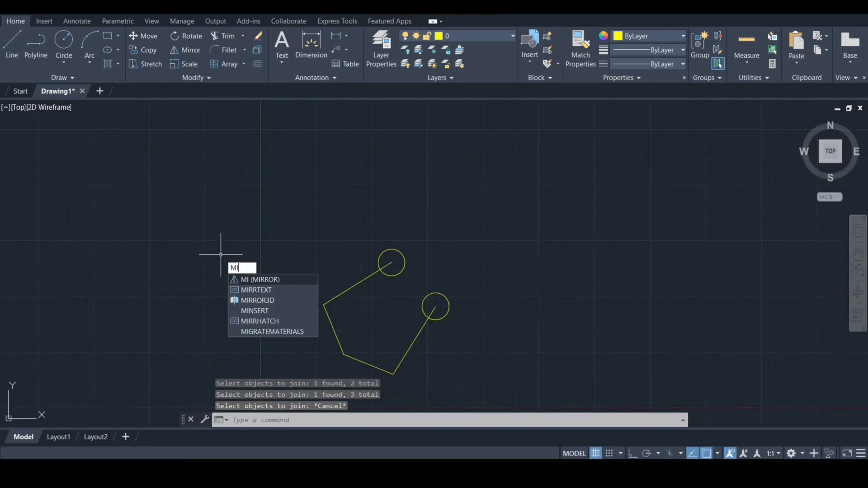
key("Return")
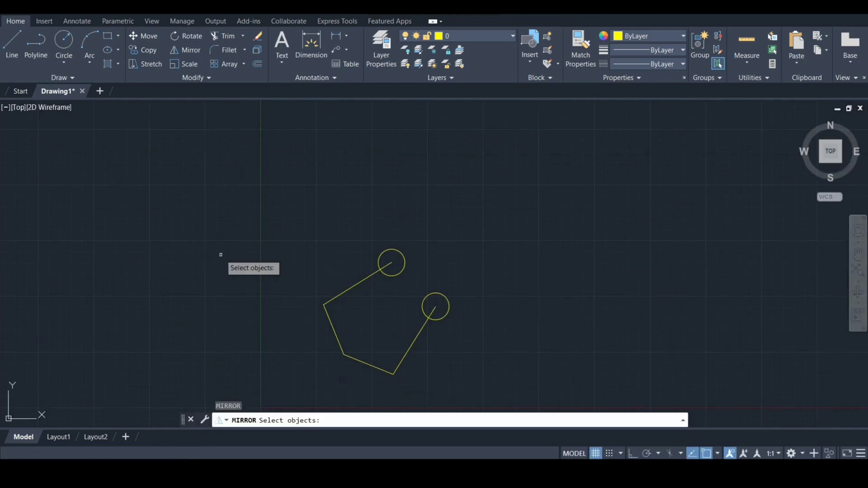
left_click(424, 317)
left_click(416, 338)
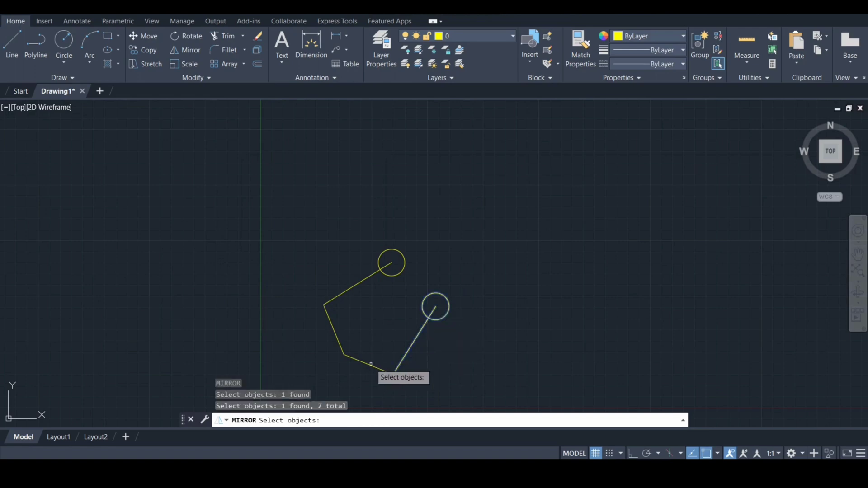
left_click(364, 364)
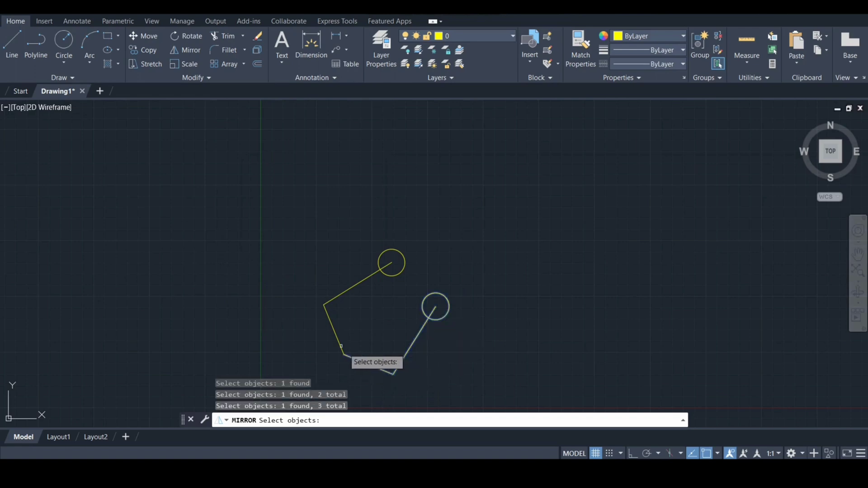
left_click(330, 322)
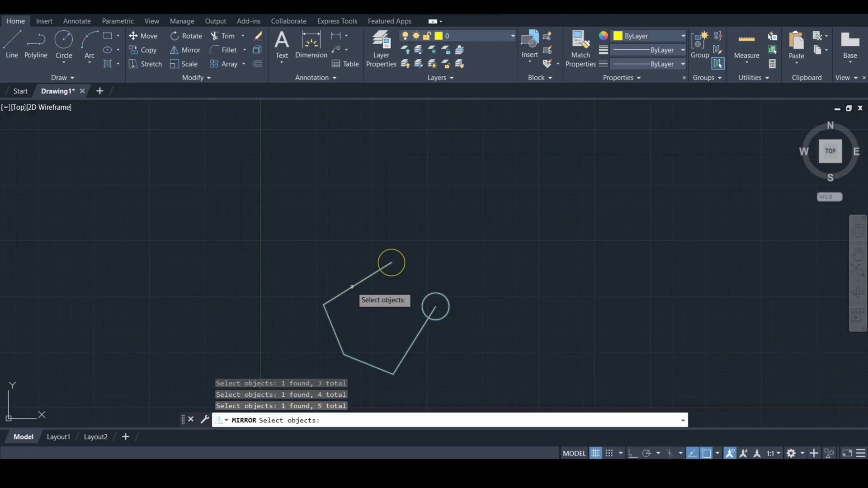
key("Return")
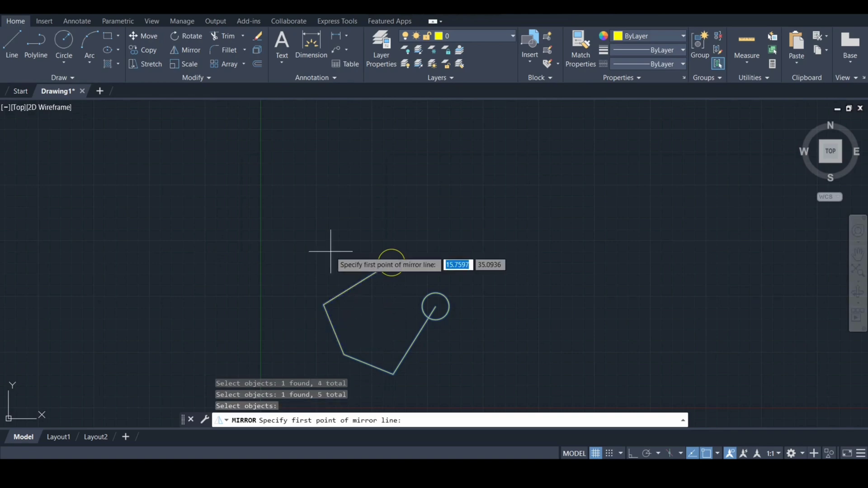
left_click(392, 262)
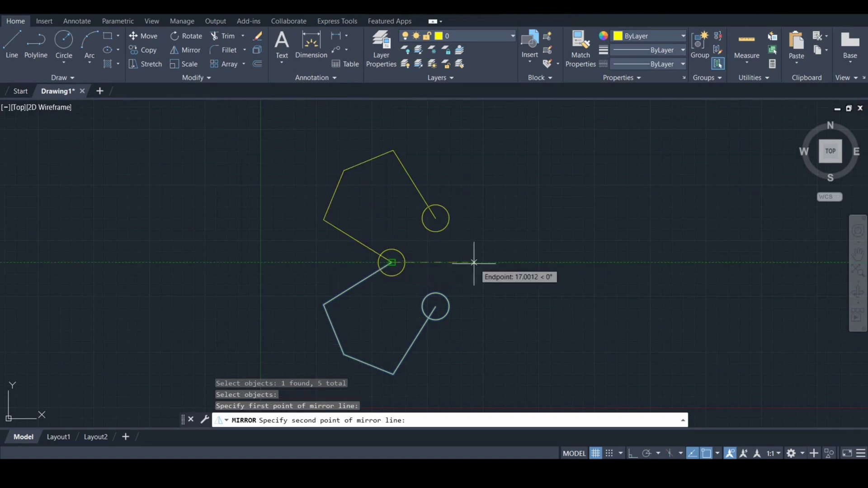
left_click(536, 262)
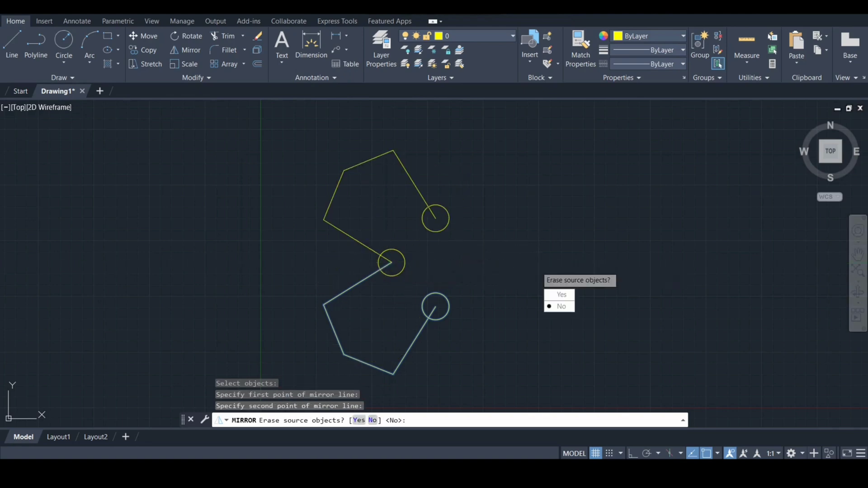
key("Return")
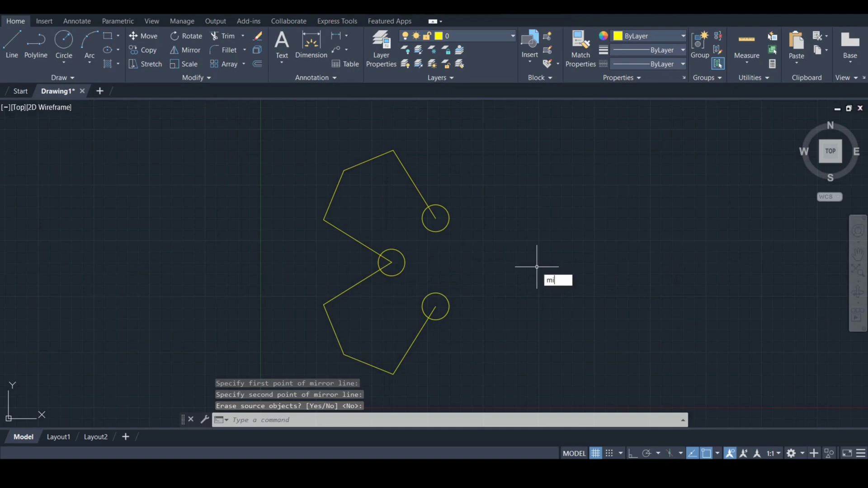
- Mirror all eight lines plus the left and lower circles about a vertical line through the upper circle's centre, keeping the source objects
type("mi")
key("Return")
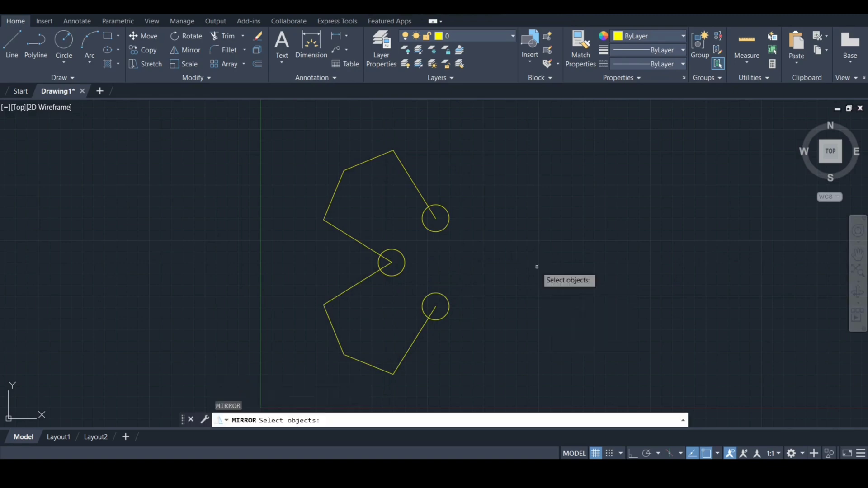
left_click(435, 319)
left_click(430, 320)
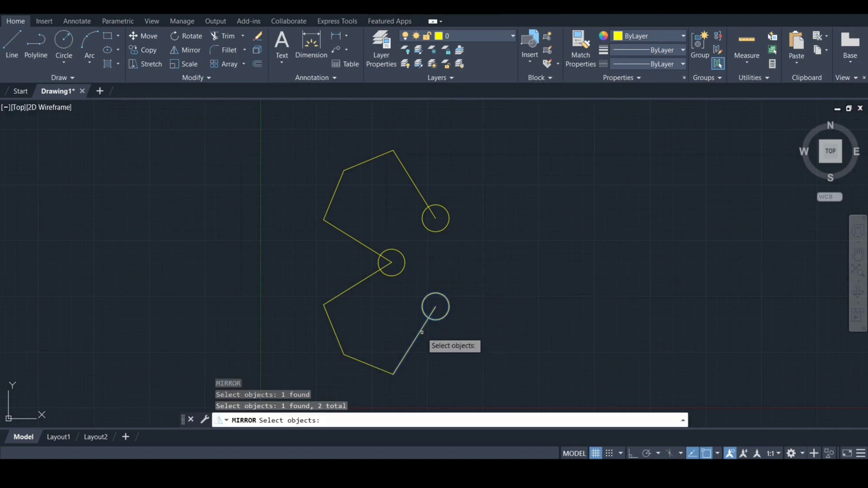
left_click(379, 369)
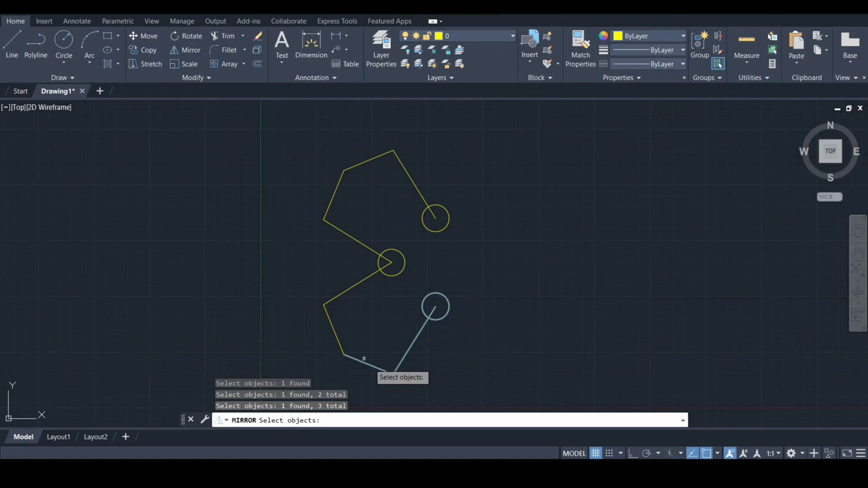
left_click(336, 337)
left_click(367, 273)
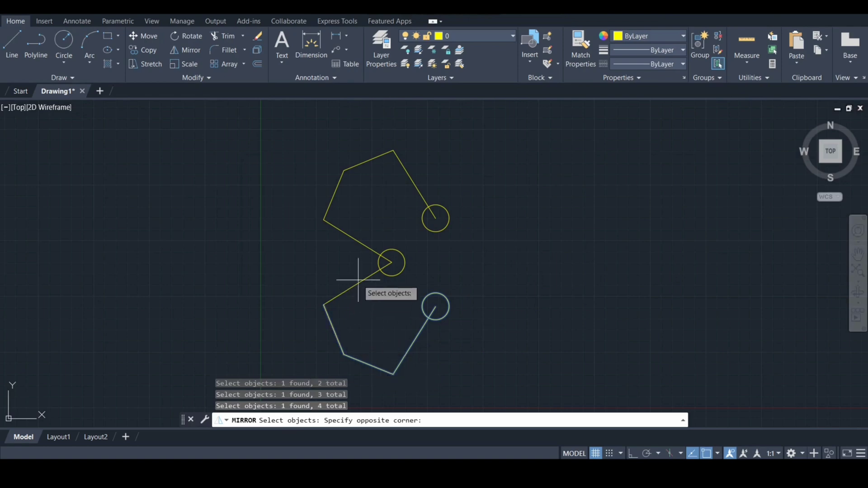
left_click(360, 279)
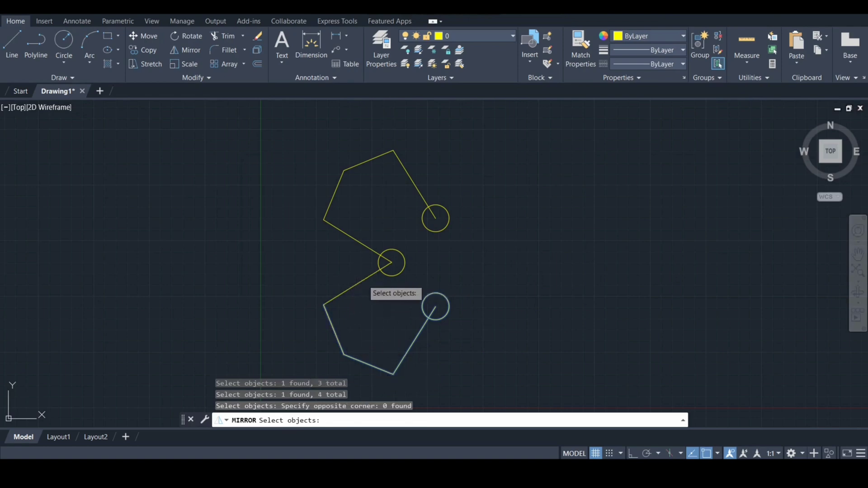
left_click(361, 280)
left_click(378, 261)
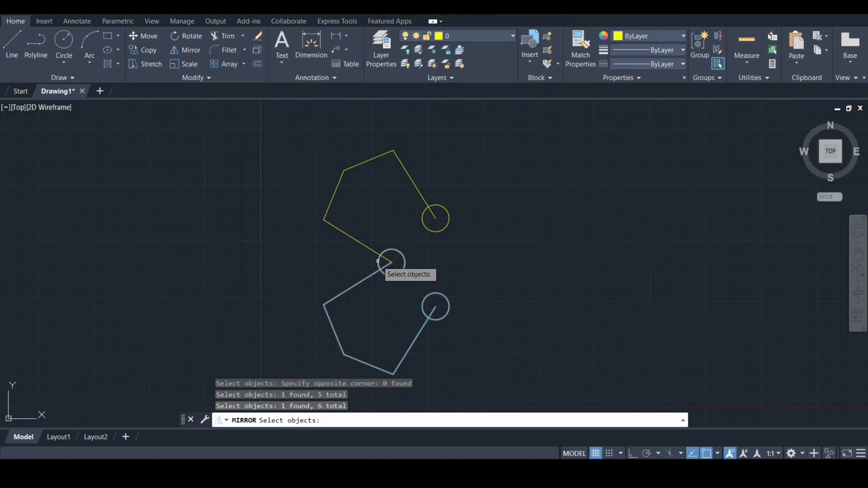
left_click(368, 242)
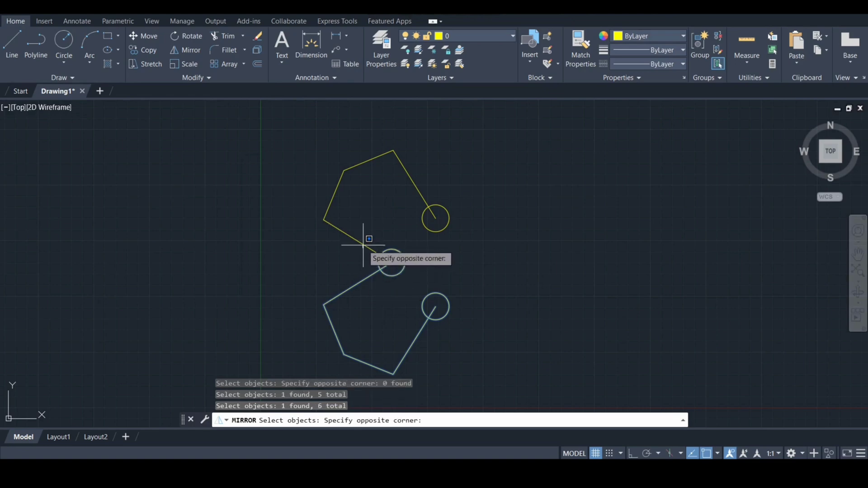
left_click(363, 244)
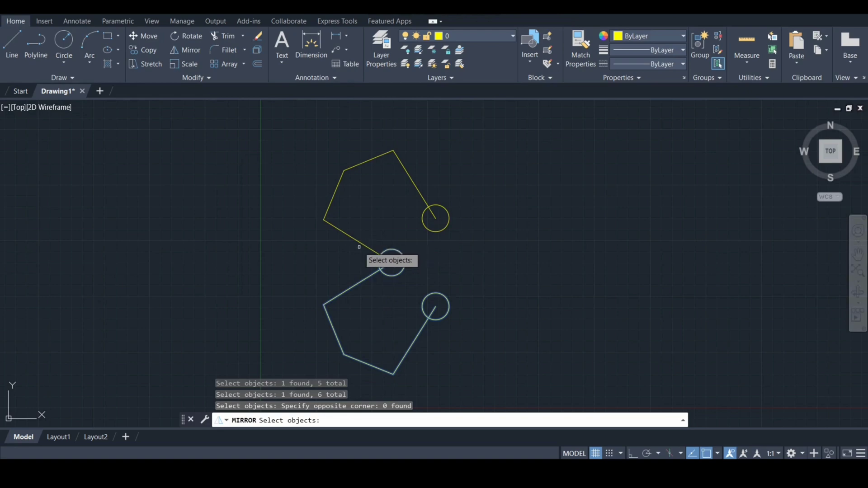
left_click(359, 243)
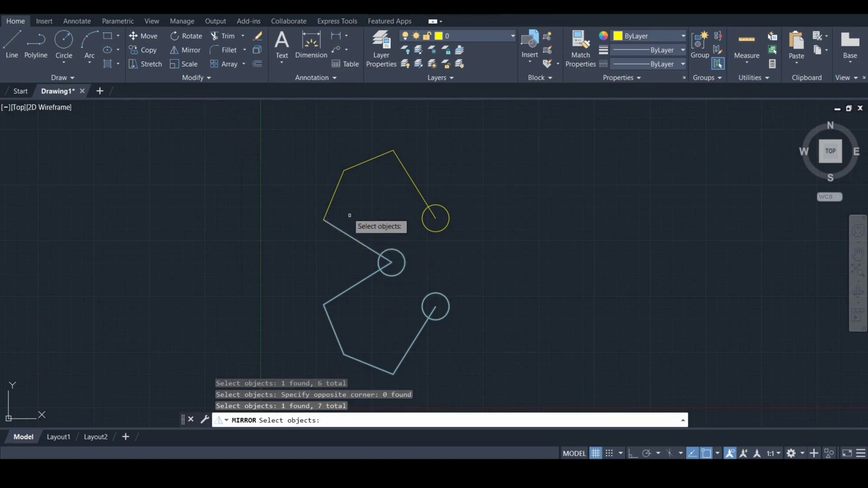
left_click(332, 198)
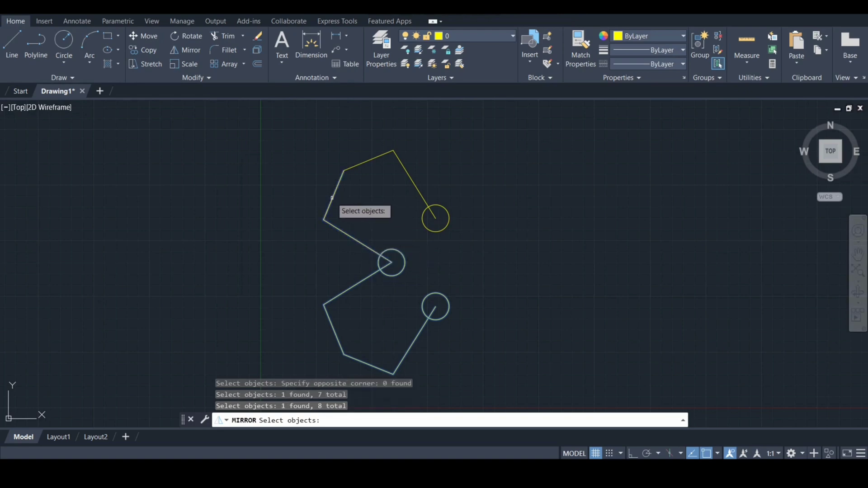
left_click(373, 158)
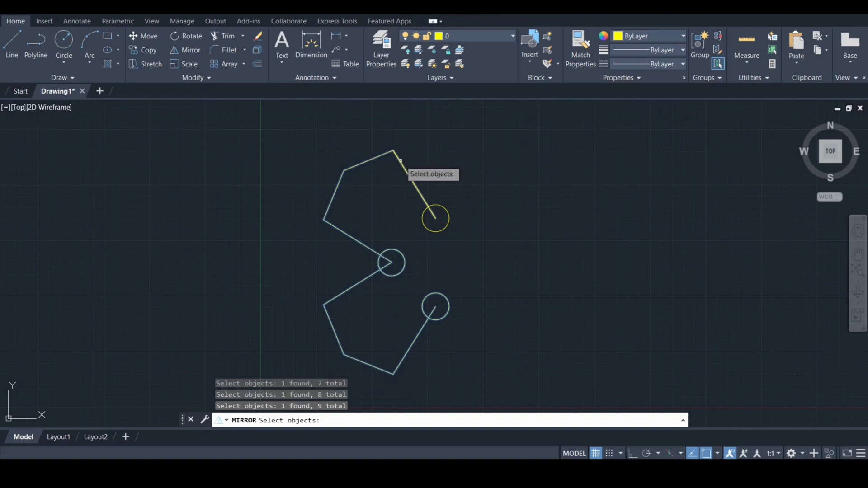
key("Return")
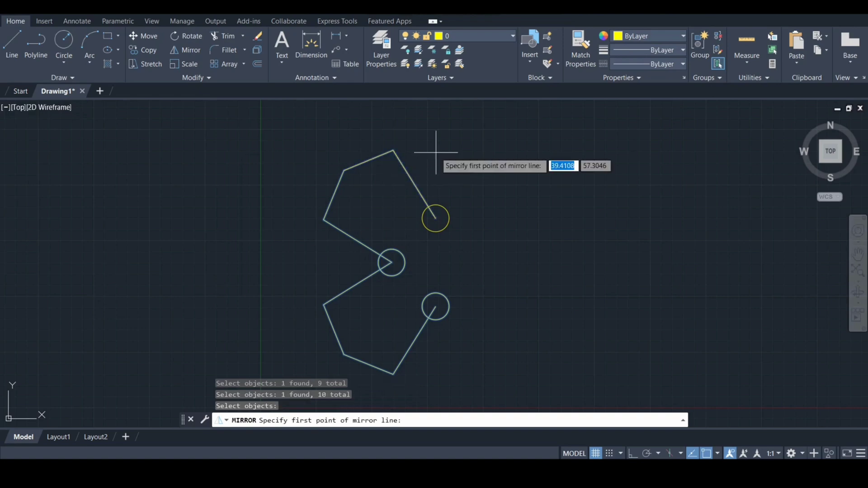
left_click(435, 219)
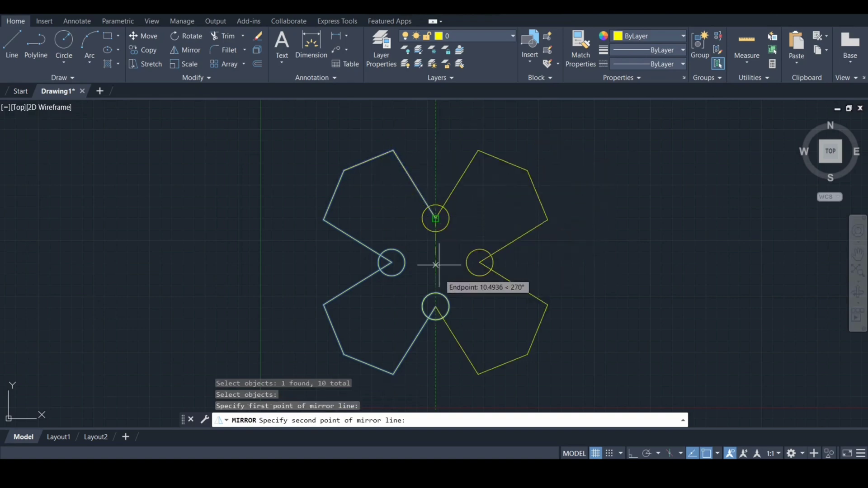
left_click(435, 346)
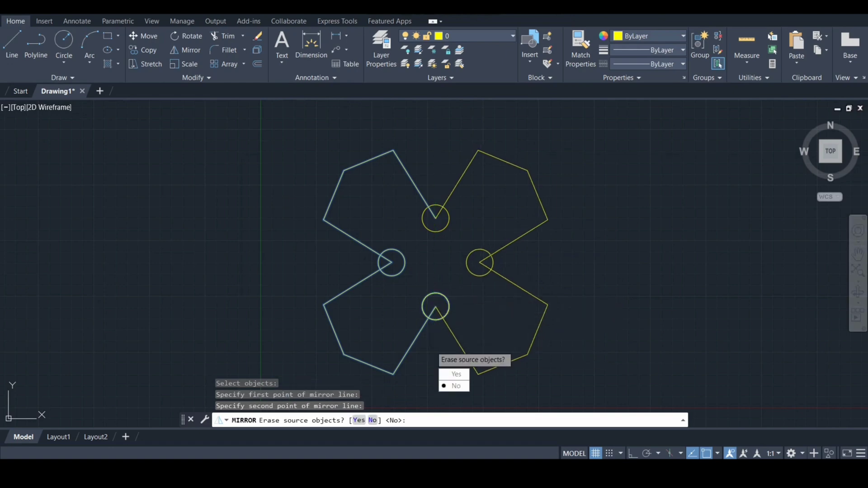
key("Return")
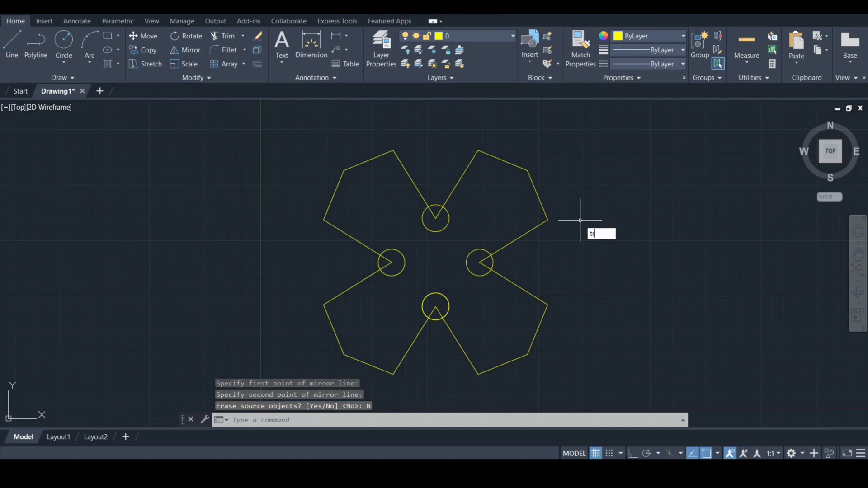
- Trim the line ends inside all four circles and the circle arcs that close off the notches, leaving one continuous outline
key("Return")
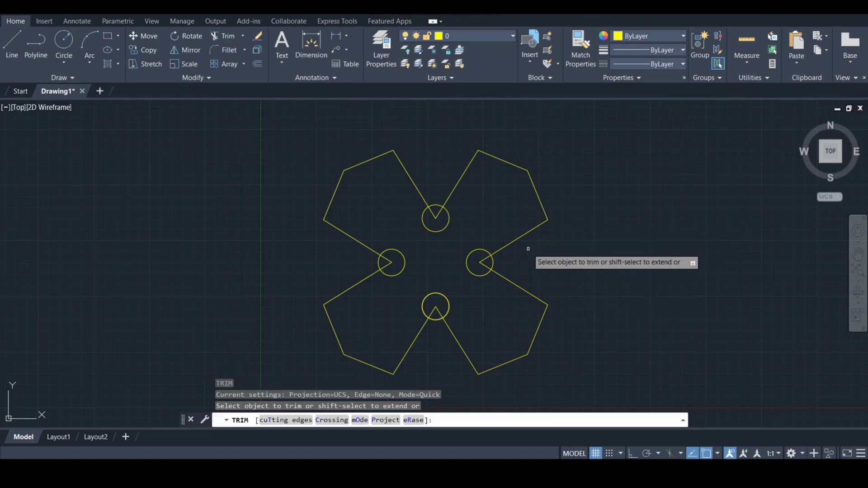
left_click(482, 264)
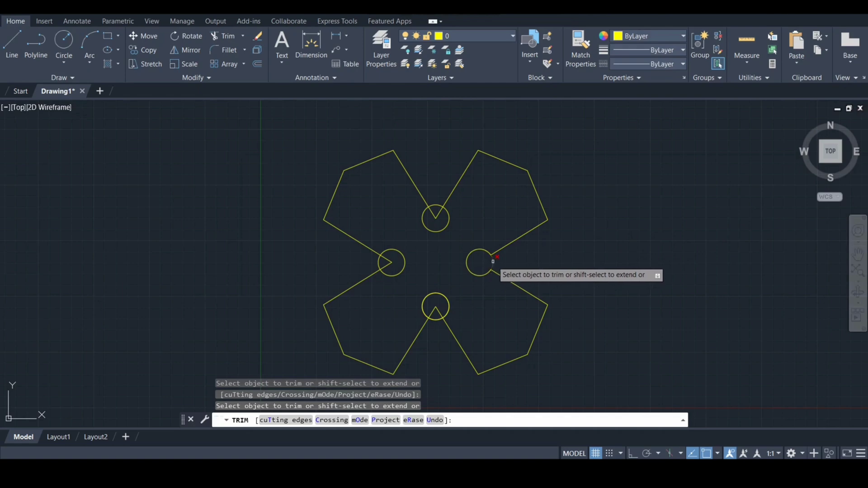
left_click(493, 261)
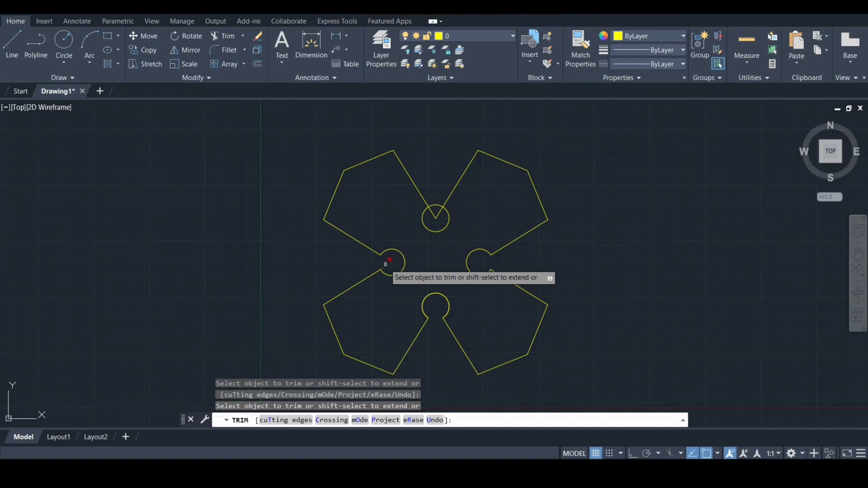
left_click(386, 264)
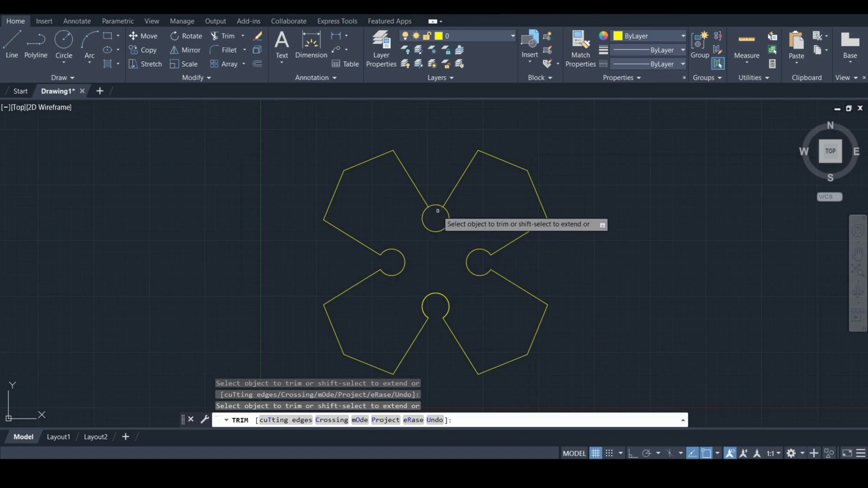
left_click(438, 204)
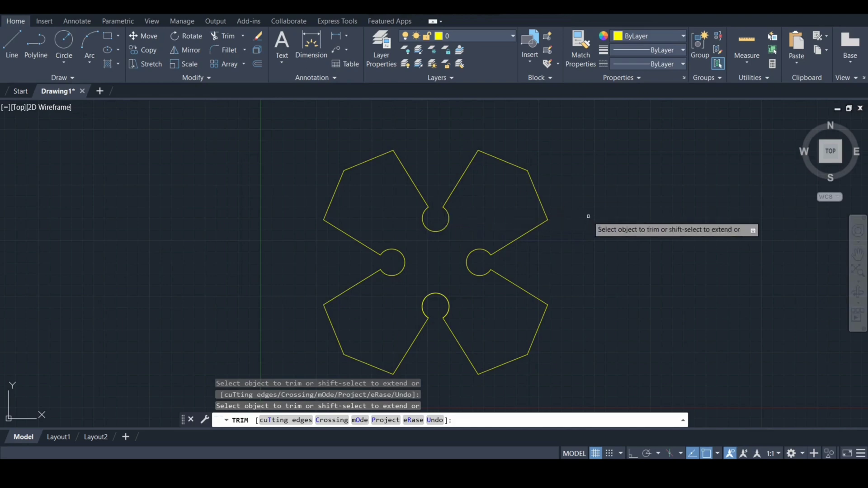
key("Return")
key("Escape")
key("Escape")
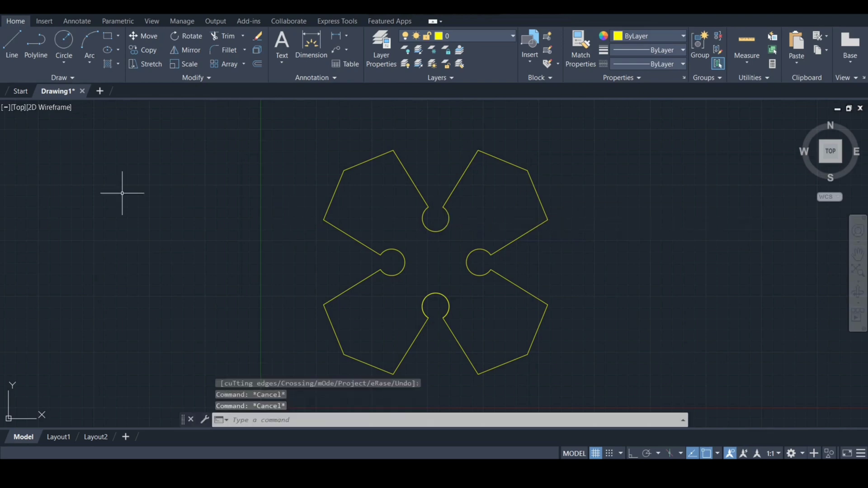
- Switch the drawing to the SW Isometric view with the outline centred, and turn the grid off
left_click(18, 107)
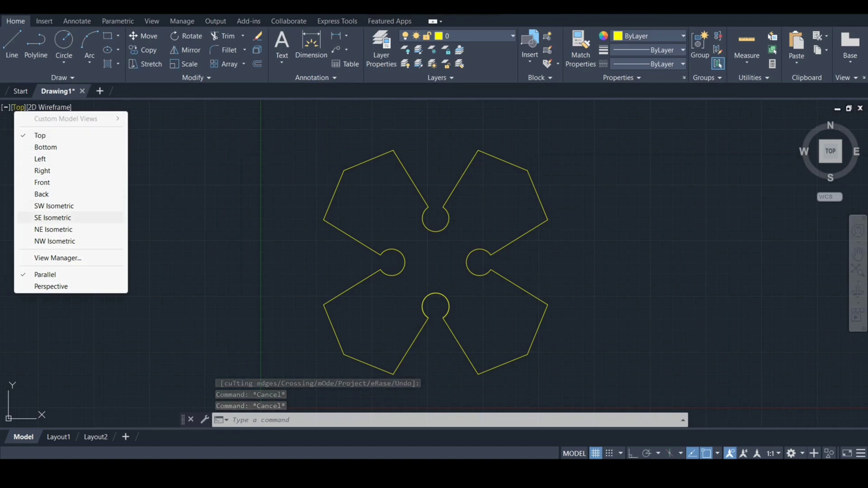
left_click(113, 206)
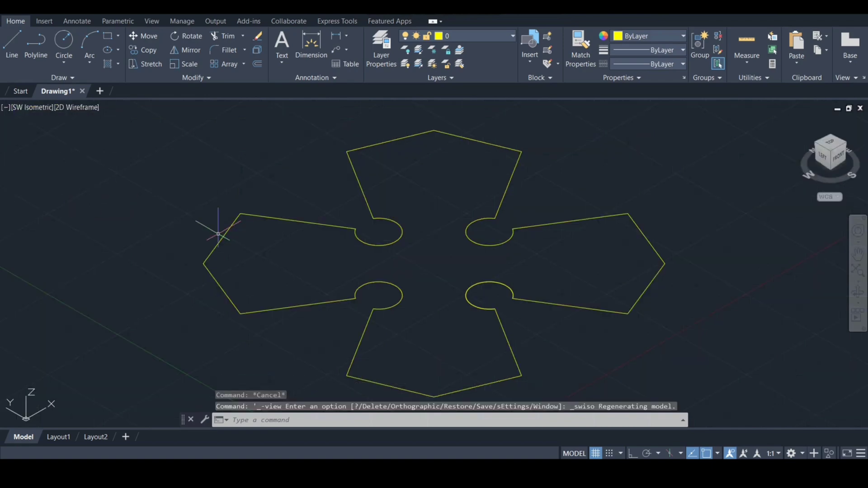
scroll(162, 211, "down", 4)
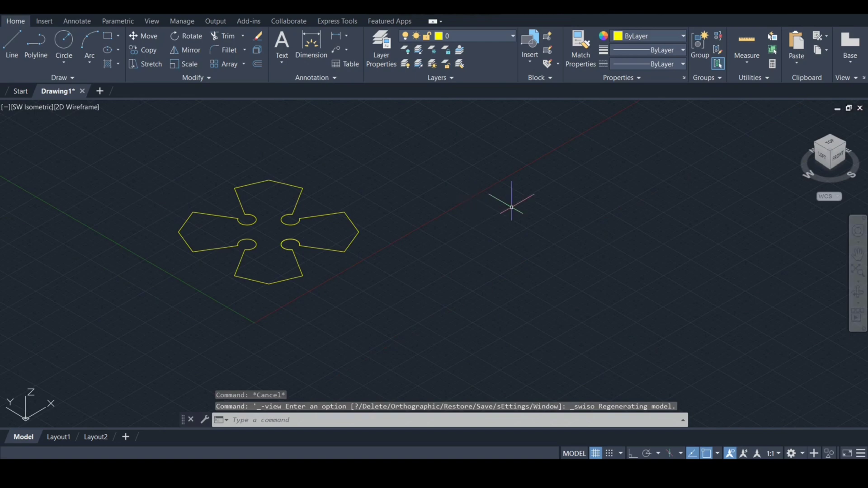
left_click(858, 255)
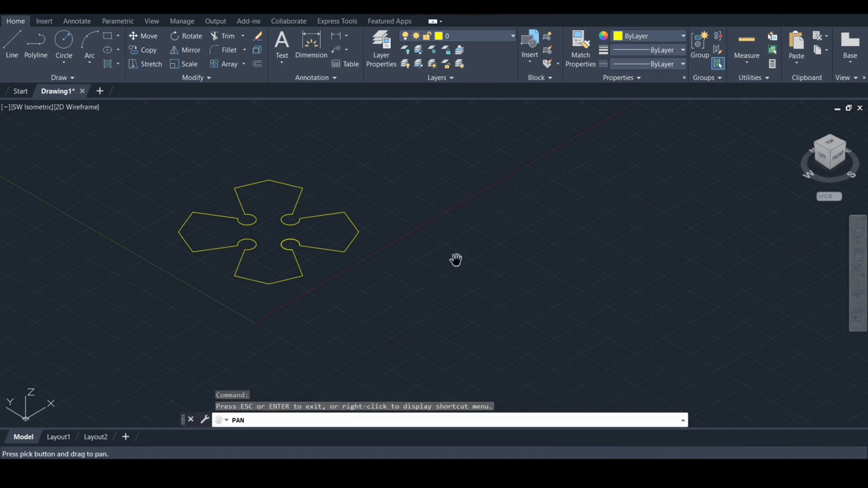
left_click_drag(437, 262, 596, 316)
key("Escape")
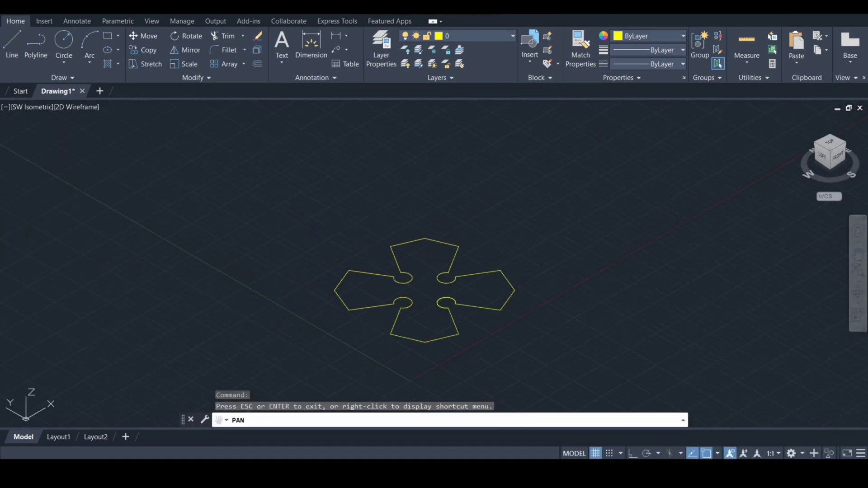
key("F7")
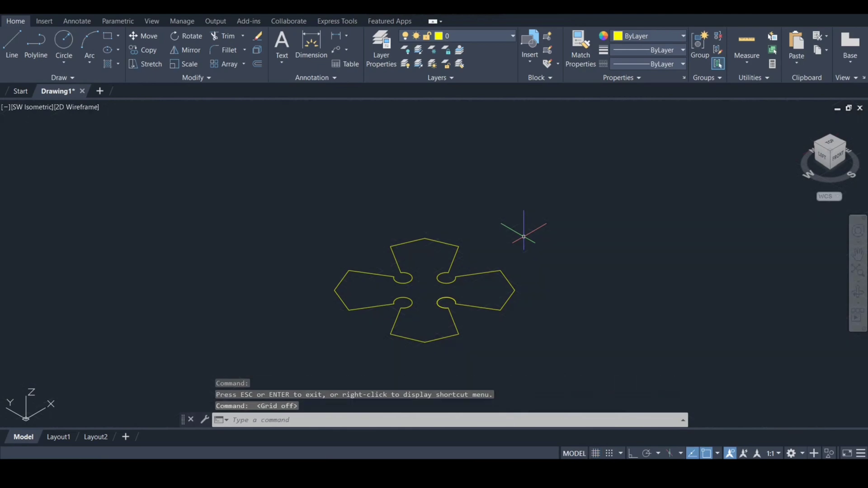
- Use Presspull to extrude the area bounded by the cross-shaped outline to a height of 4
type("p")
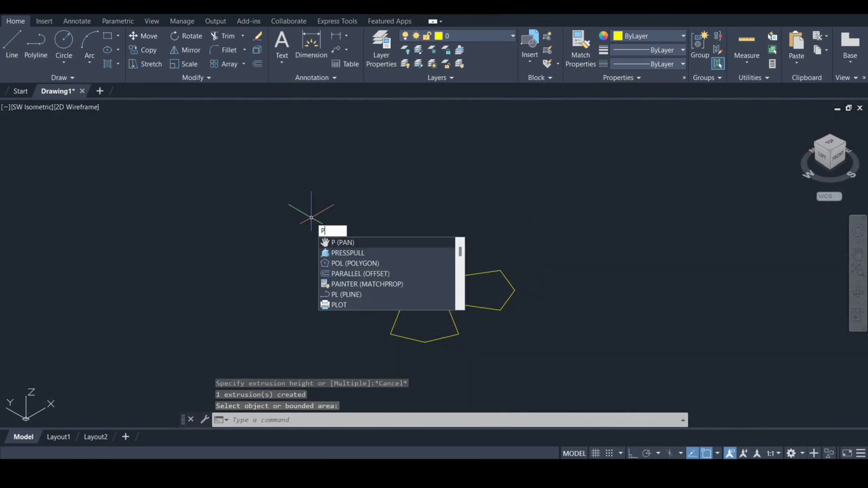
key("Down")
key("Return")
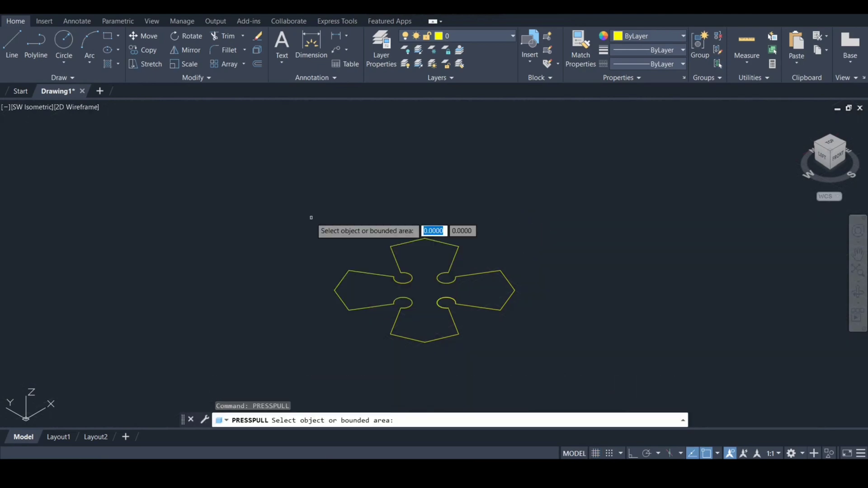
left_click(413, 253)
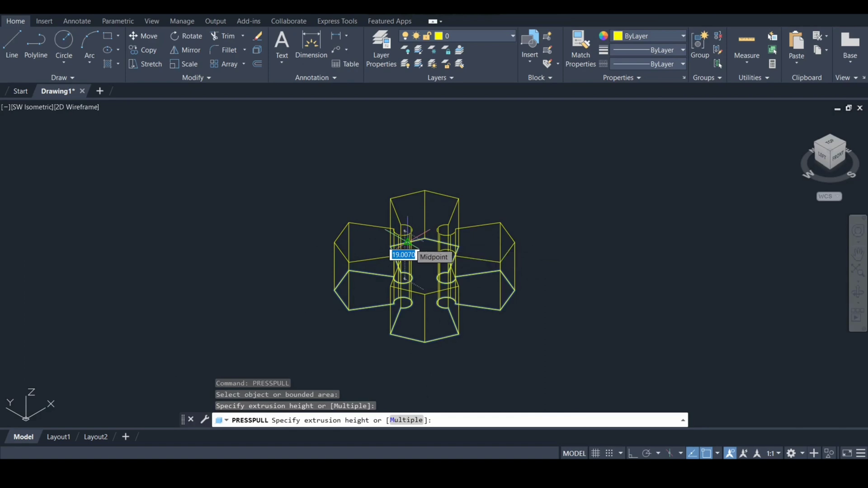
type("4")
key("Return")
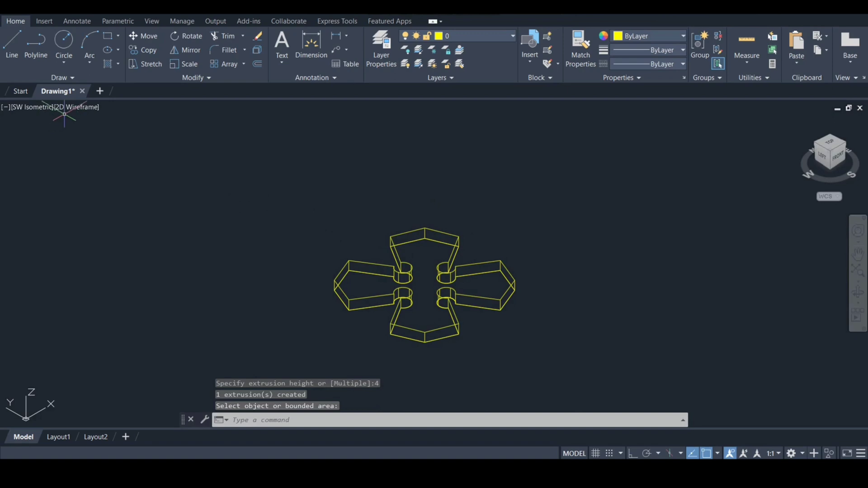
- Display the extruded solid in the Realistic visual style and orbit to see it more from above
left_click(76, 106)
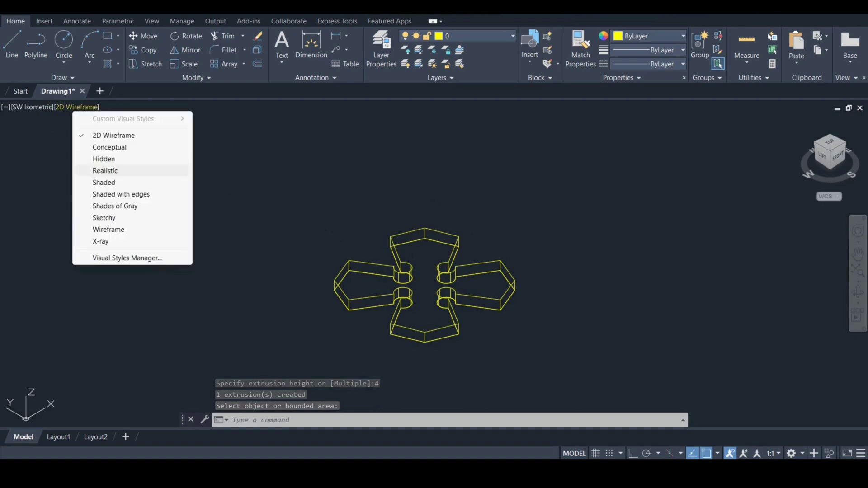
left_click(95, 171)
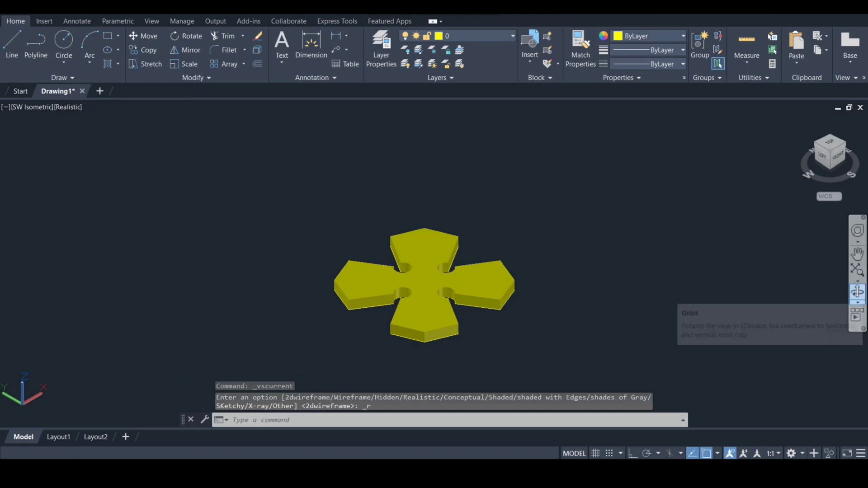
left_click(858, 291)
left_click_drag(425, 253, 424, 318)
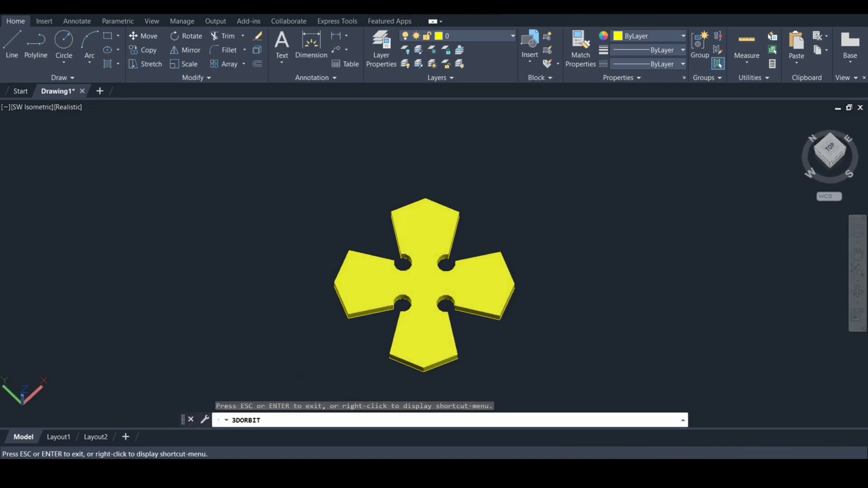
key("Escape")
- Move the extruded cross-shaped solid up and away from its 2D outline so the two are fully separated
type("m")
key("Return")
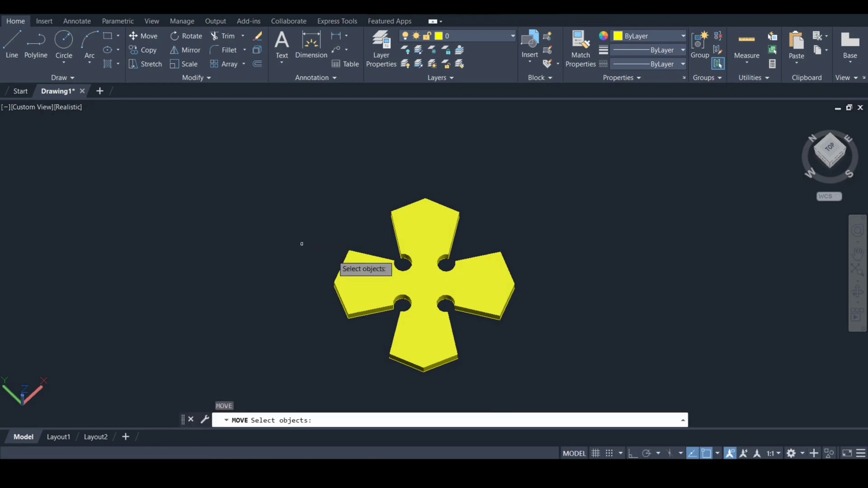
left_click(416, 291)
key("Return")
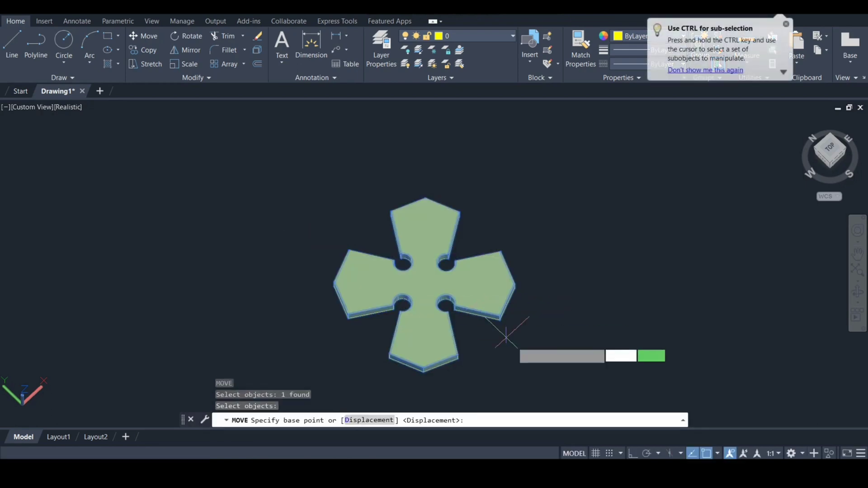
left_click(540, 364)
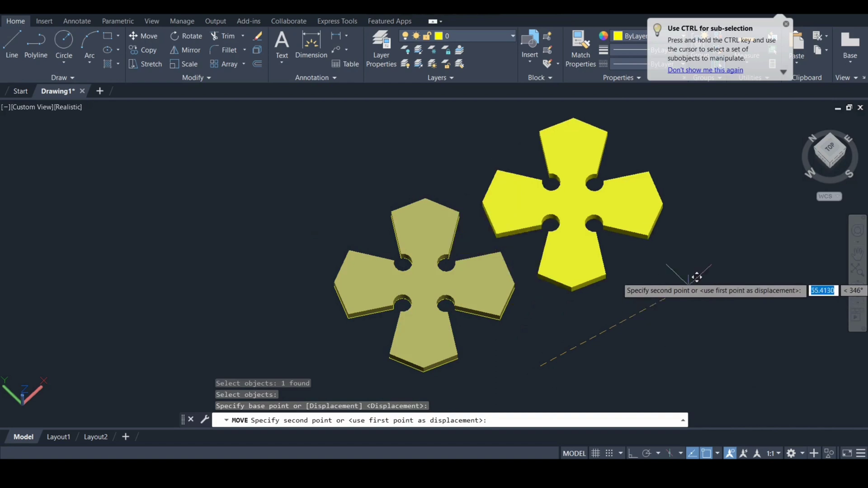
left_click(752, 254)
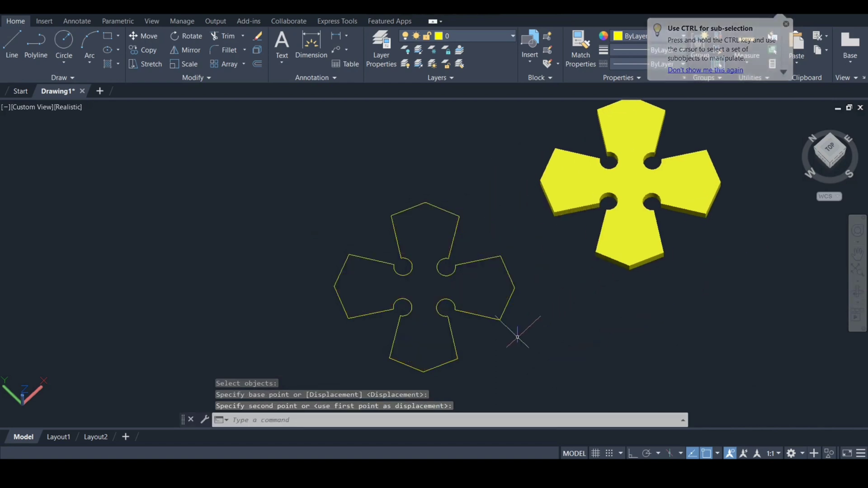
- Erase all the leftover lines and arcs of the 2D cross outline, keeping only the solid
key("Return")
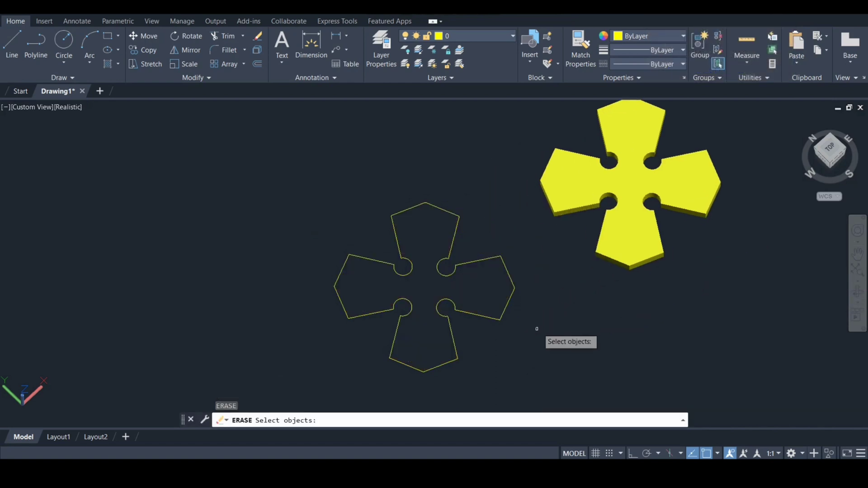
left_click(523, 382)
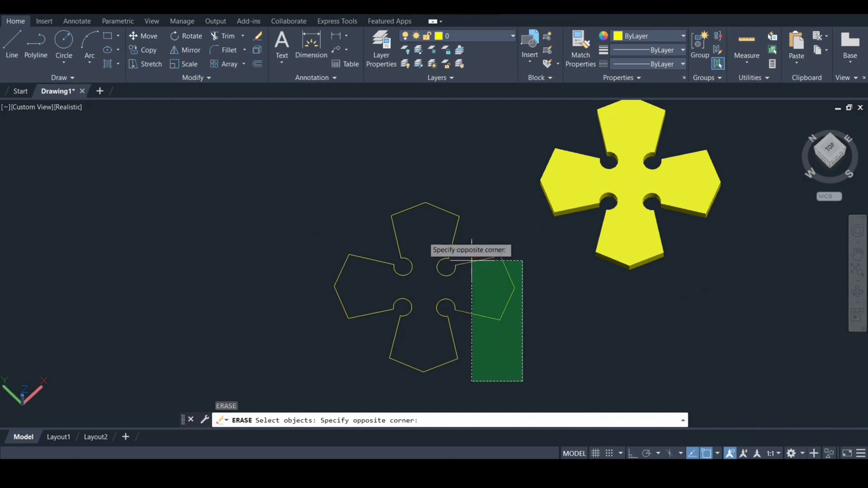
left_click(305, 201)
key("Return")
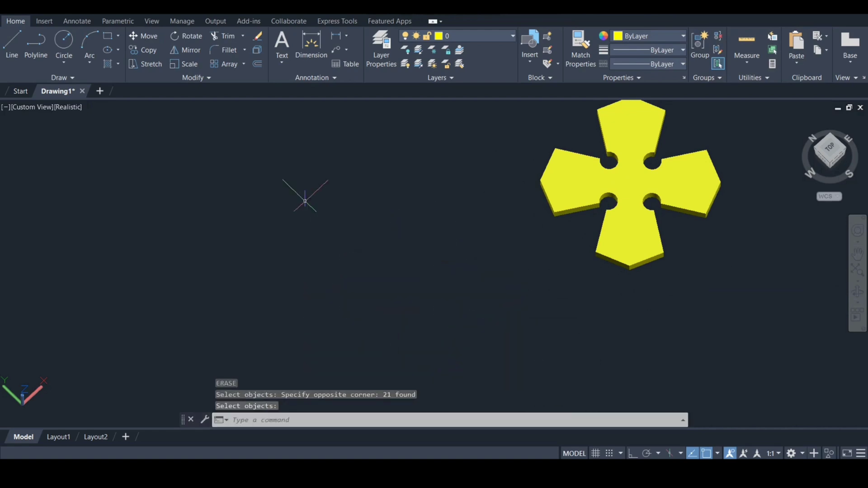
- Move the solid back to the middle of the drawing area and orbit to view it from another angle
type("m")
key("Return")
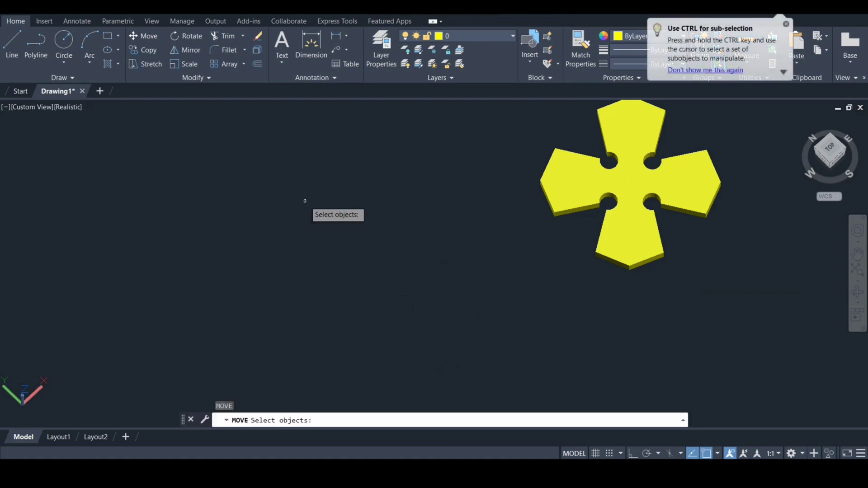
left_click(554, 194)
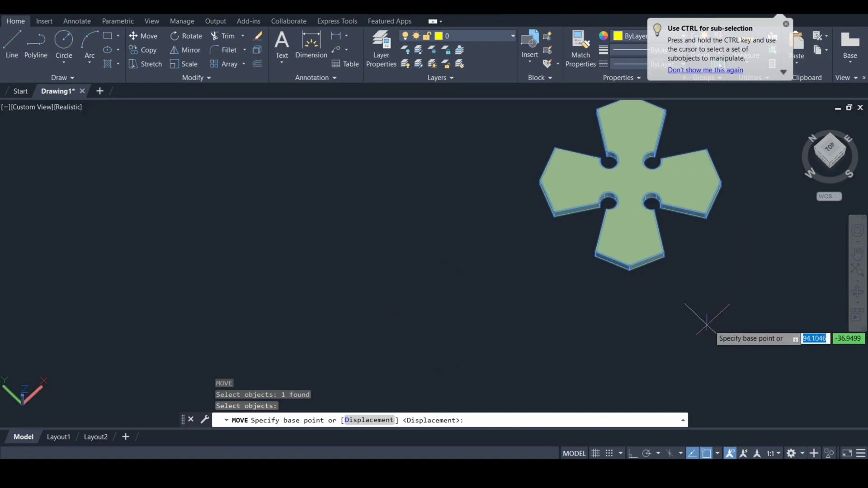
left_click(723, 329)
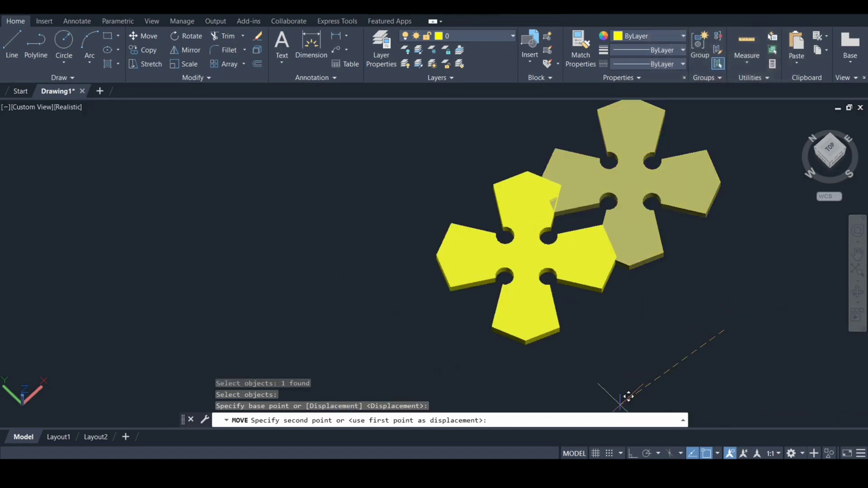
left_click(515, 404)
middle_click_drag(515, 404, 536, 380, "shift")
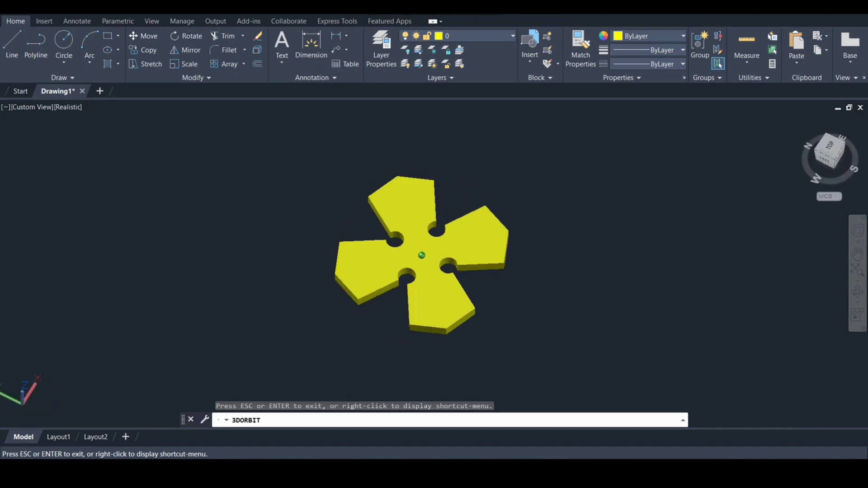